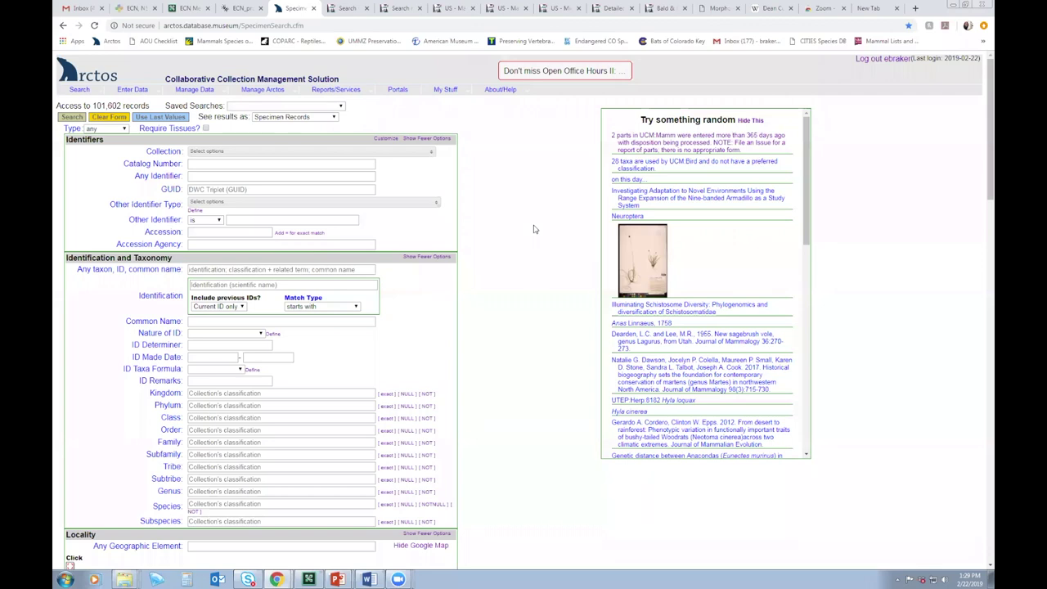
Step: Open the agent management page, then bring up the blank Create Agent form and close it
mouse_move(183, 96)
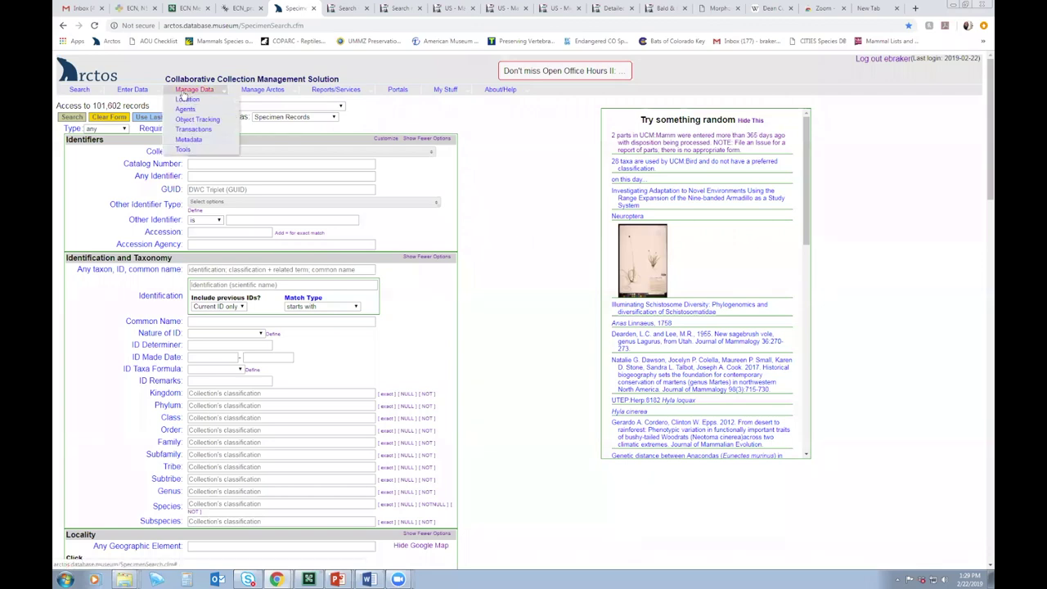
click(184, 111)
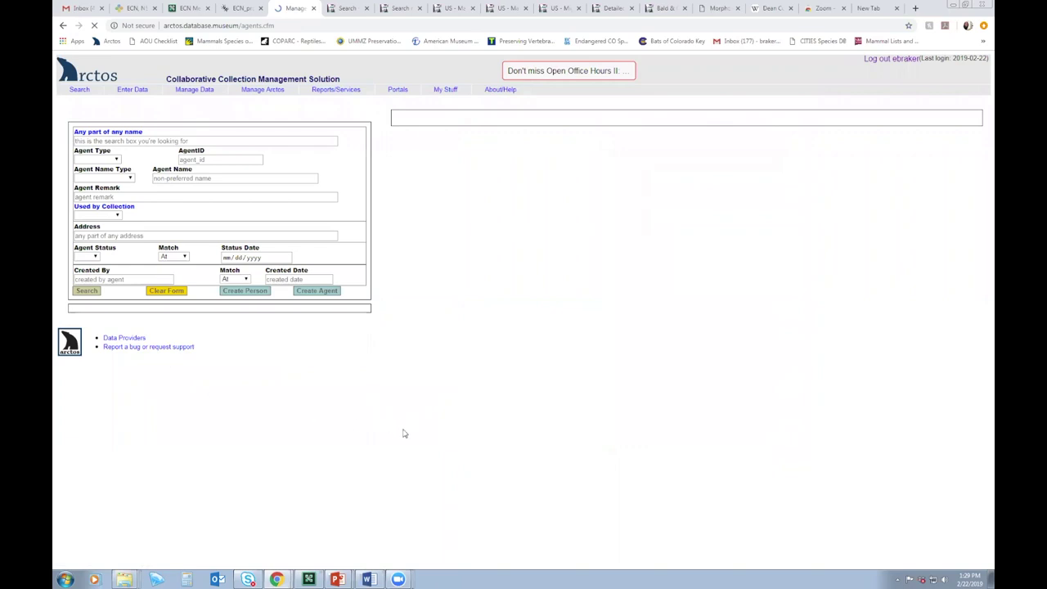
click(316, 291)
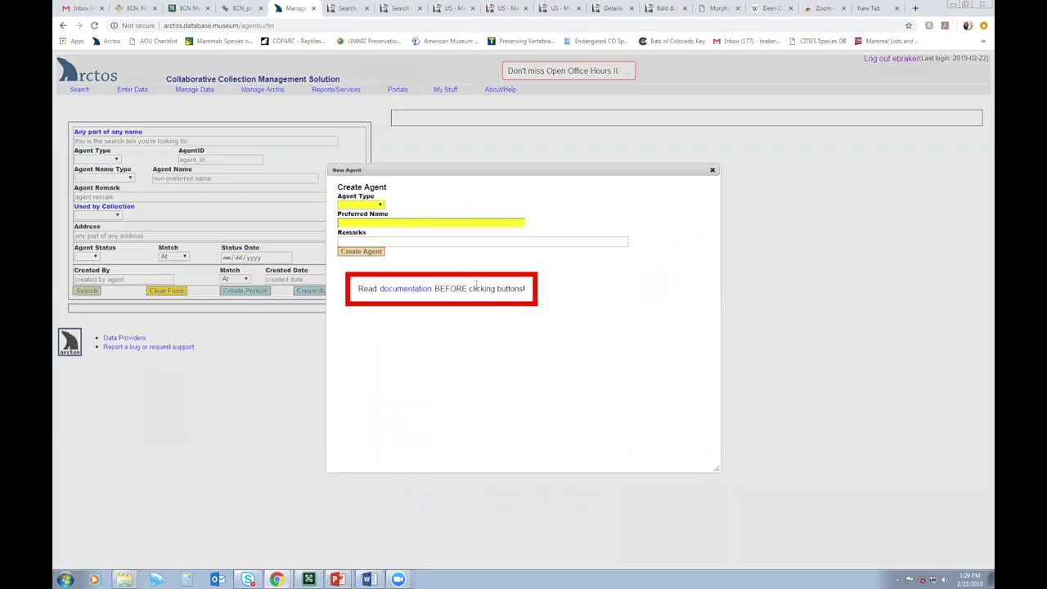
click(713, 171)
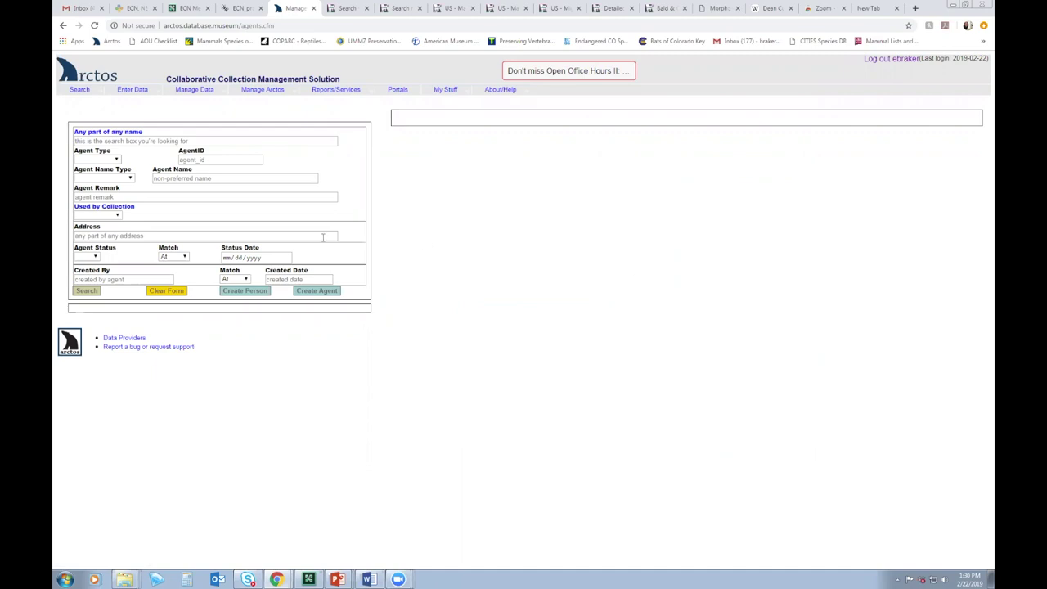
Step: Search the agents for "Worcester" in any part of any name
click(160, 141)
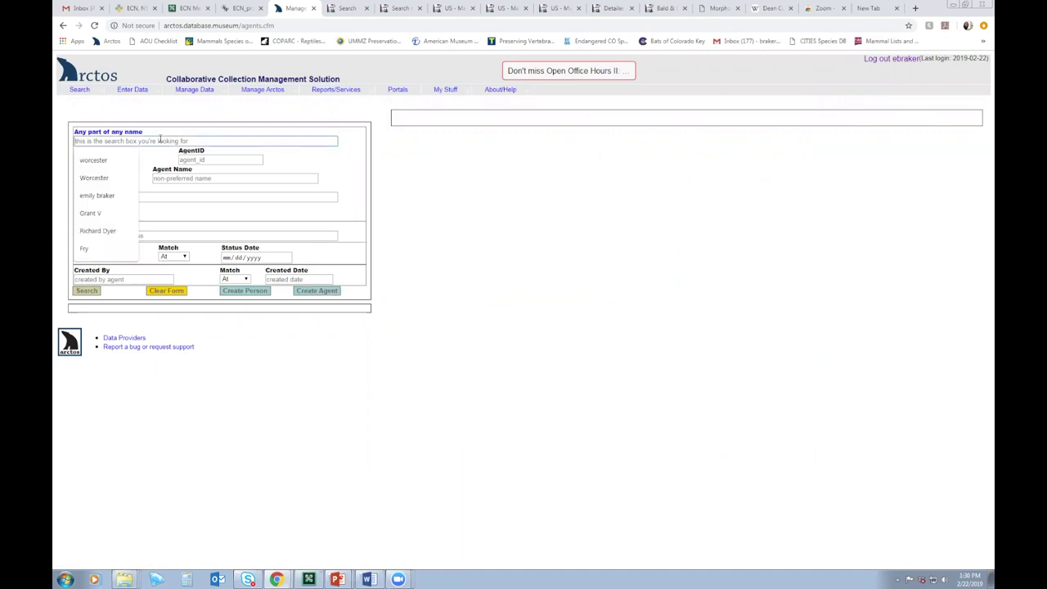
click(295, 161)
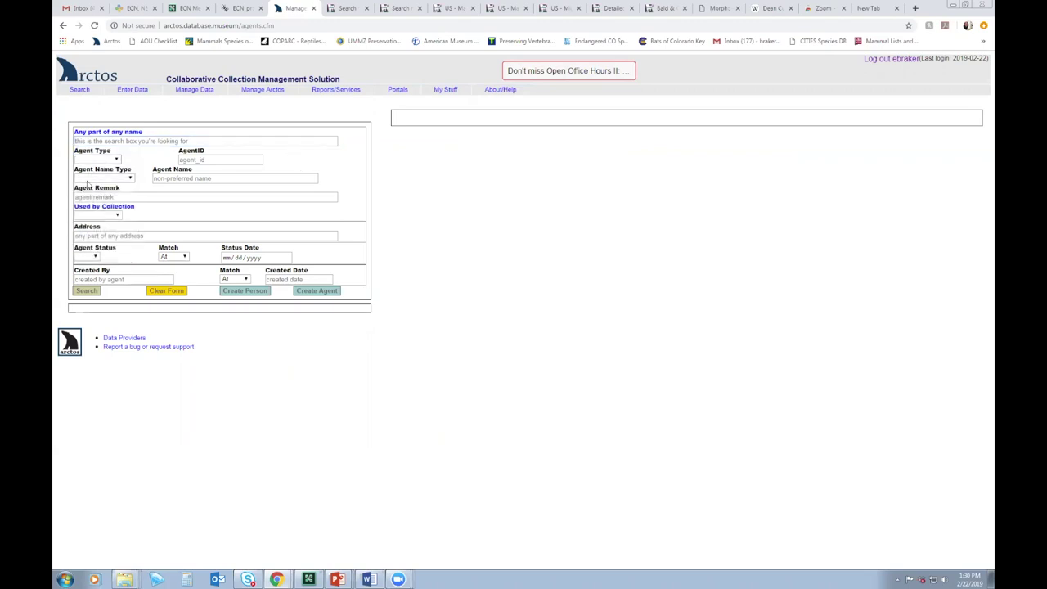
click(201, 140)
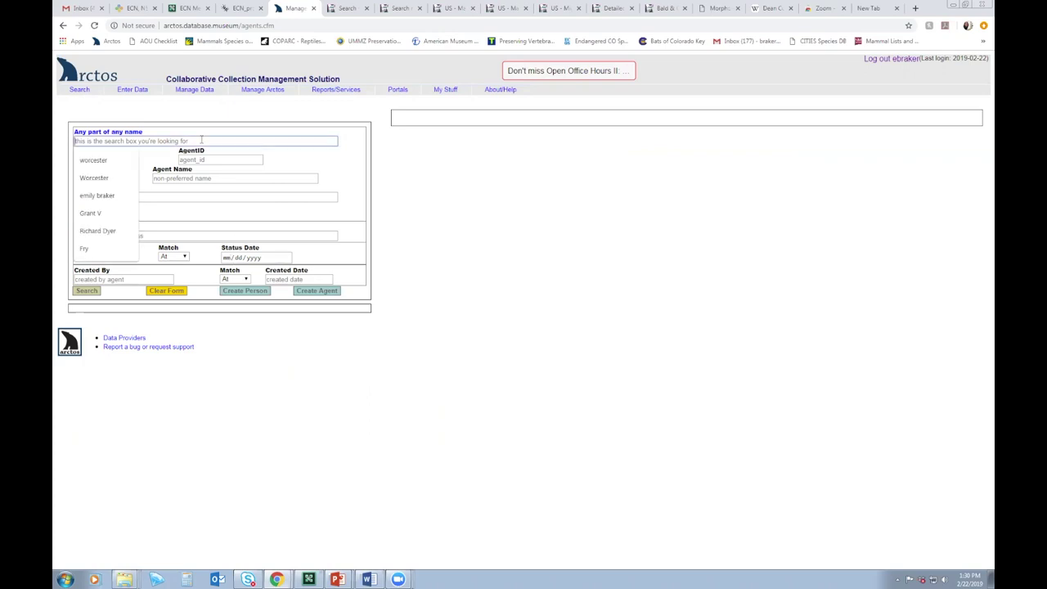
text(Worce)
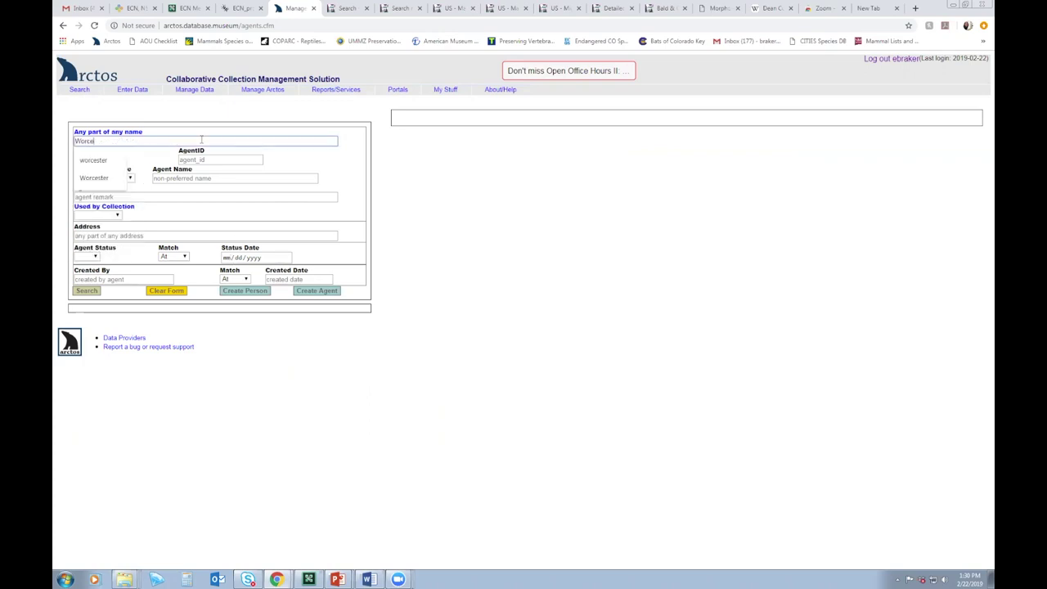
text(ster)
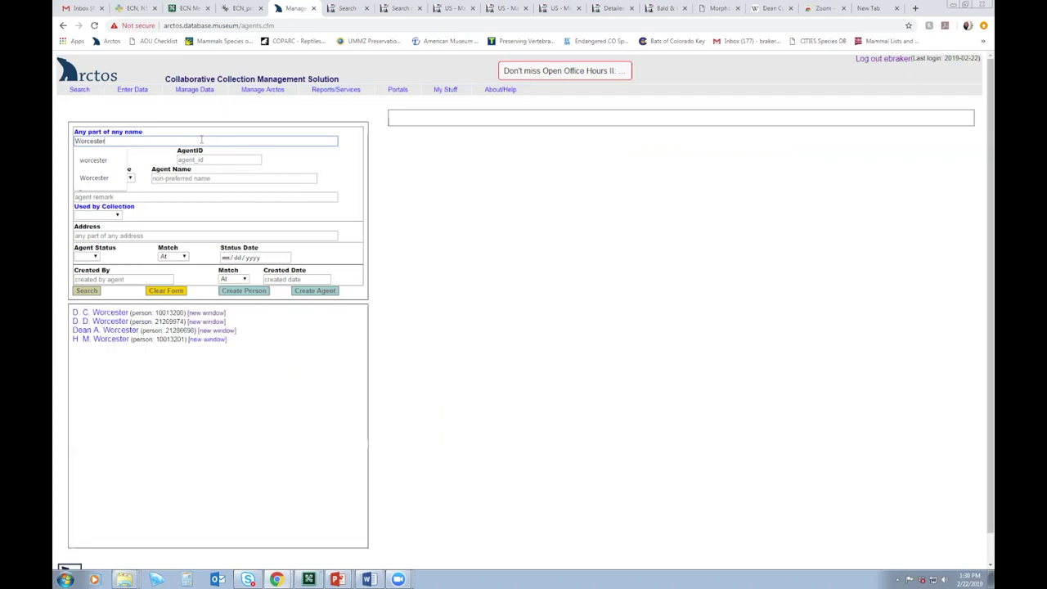
click(317, 163)
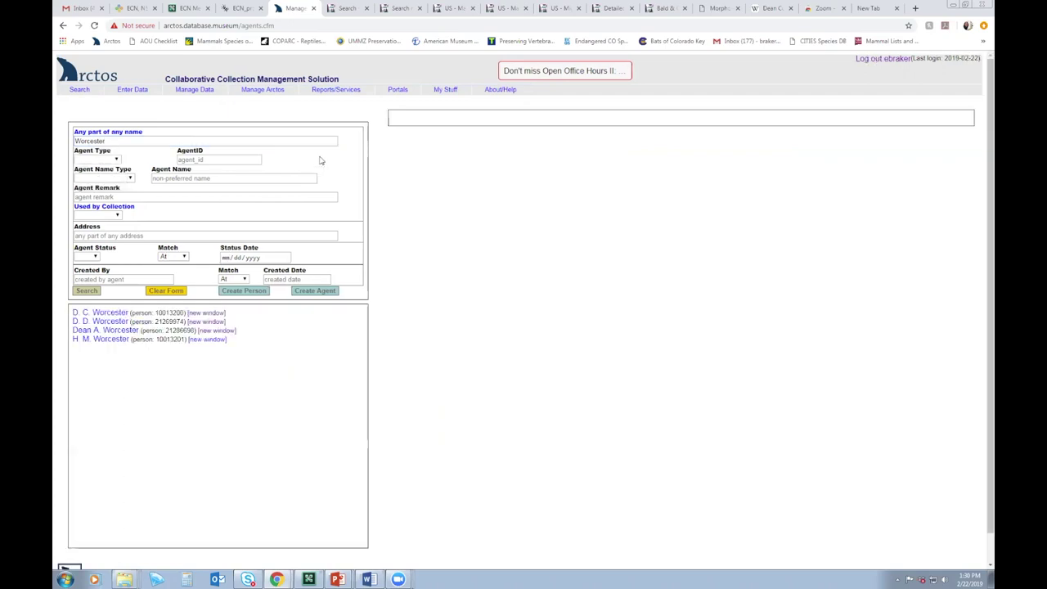
click(102, 314)
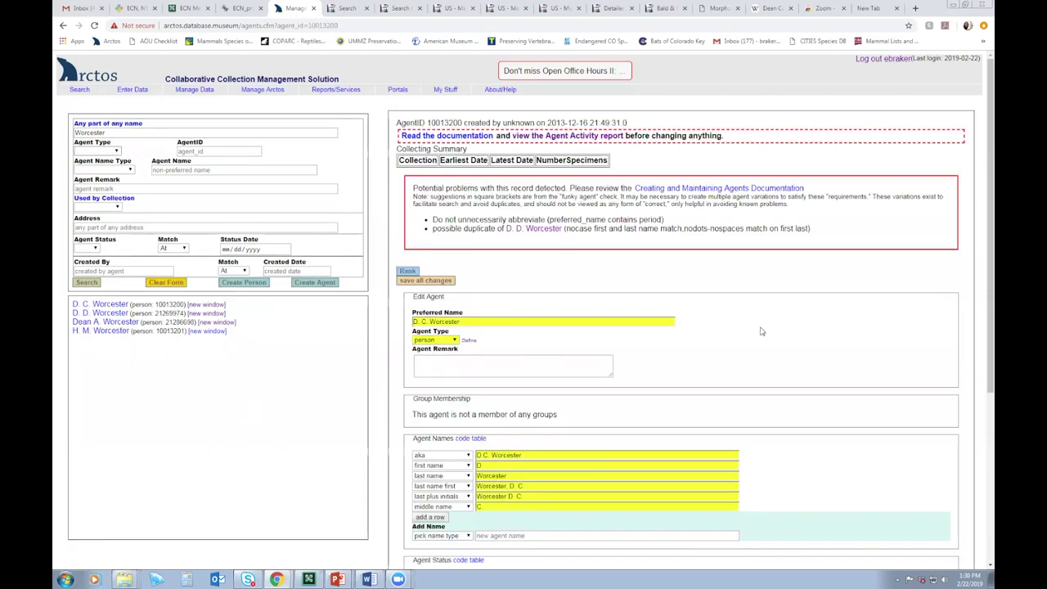
scroll(761, 331, down, 3)
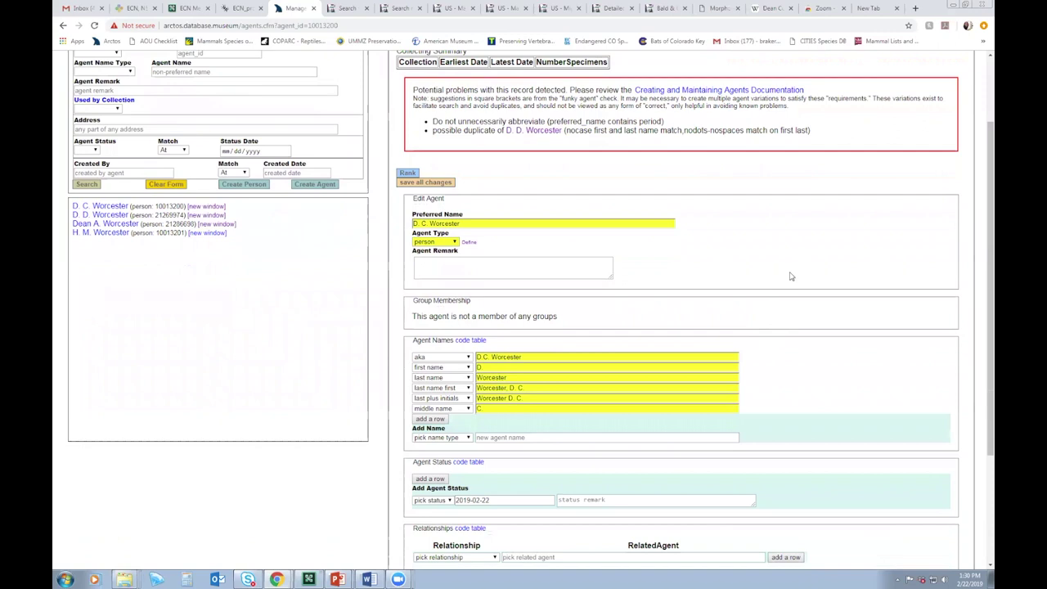
scroll(790, 276, down, 3)
scroll(798, 280, down, 2)
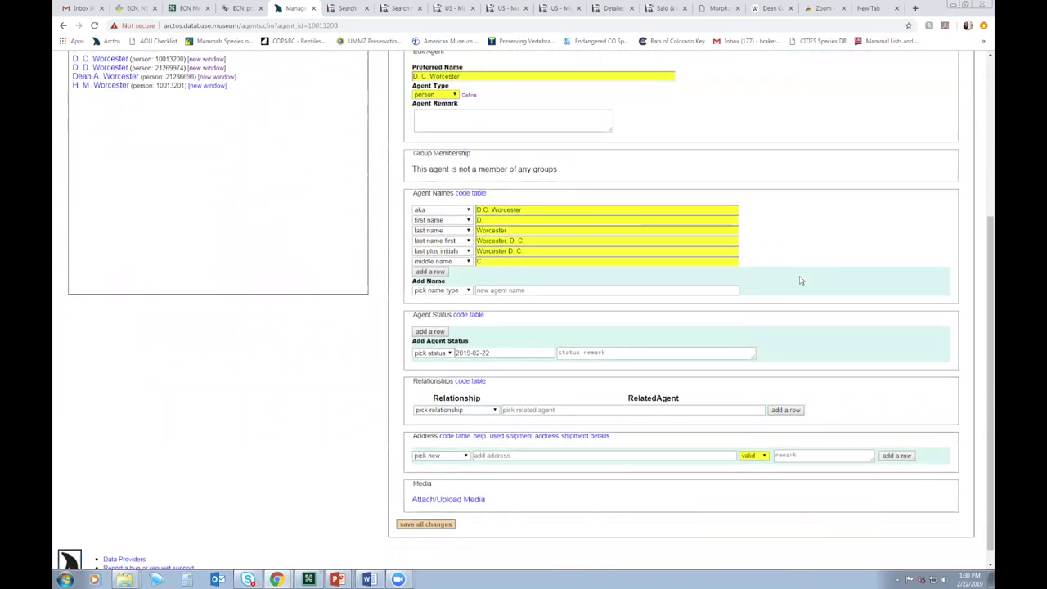
scroll(801, 281, up, 1)
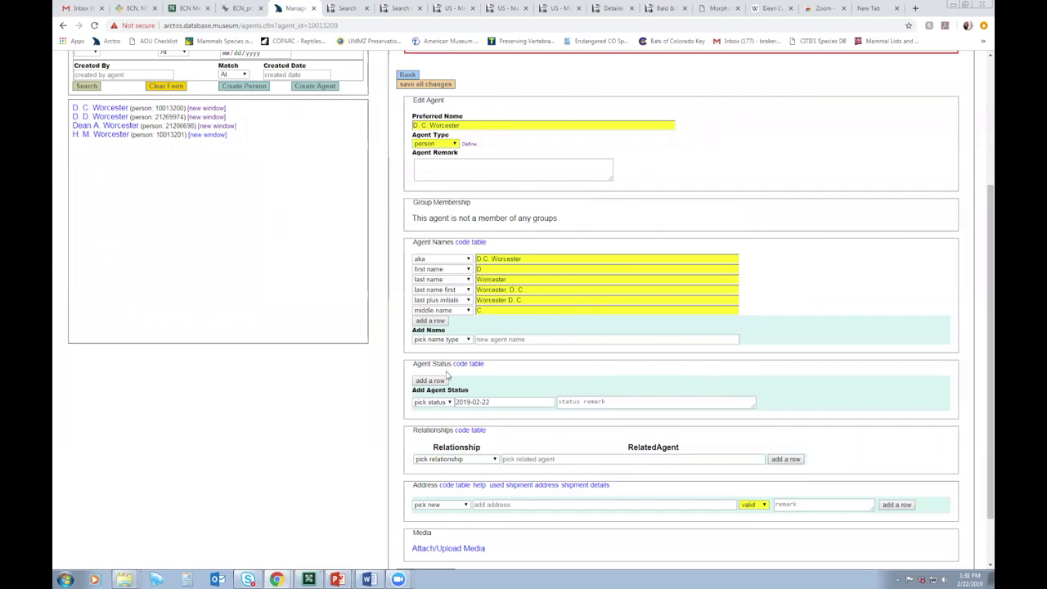
scroll(838, 349, up, 2)
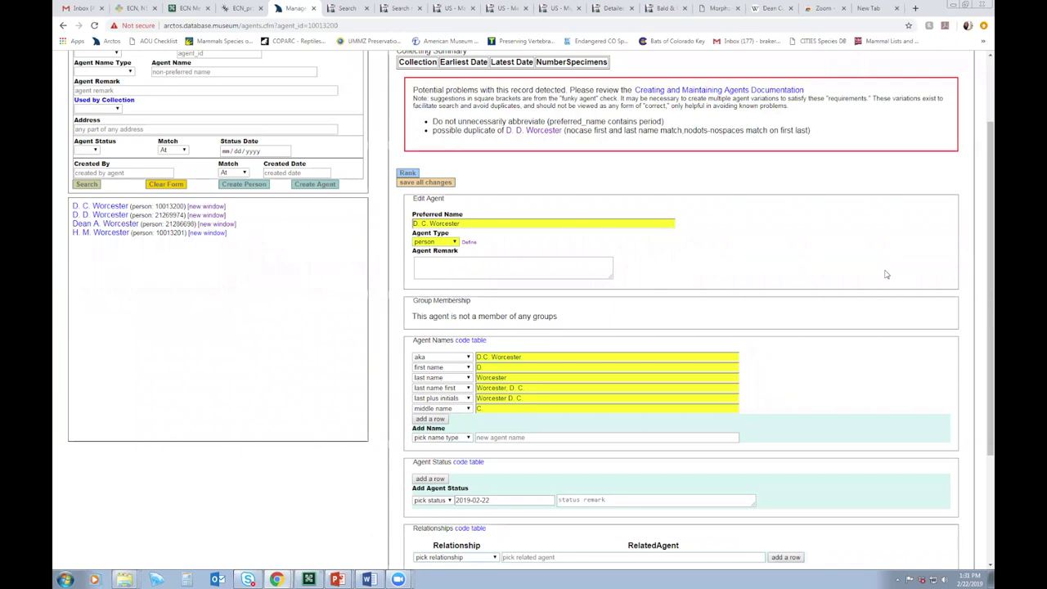
scroll(883, 279, up, 2)
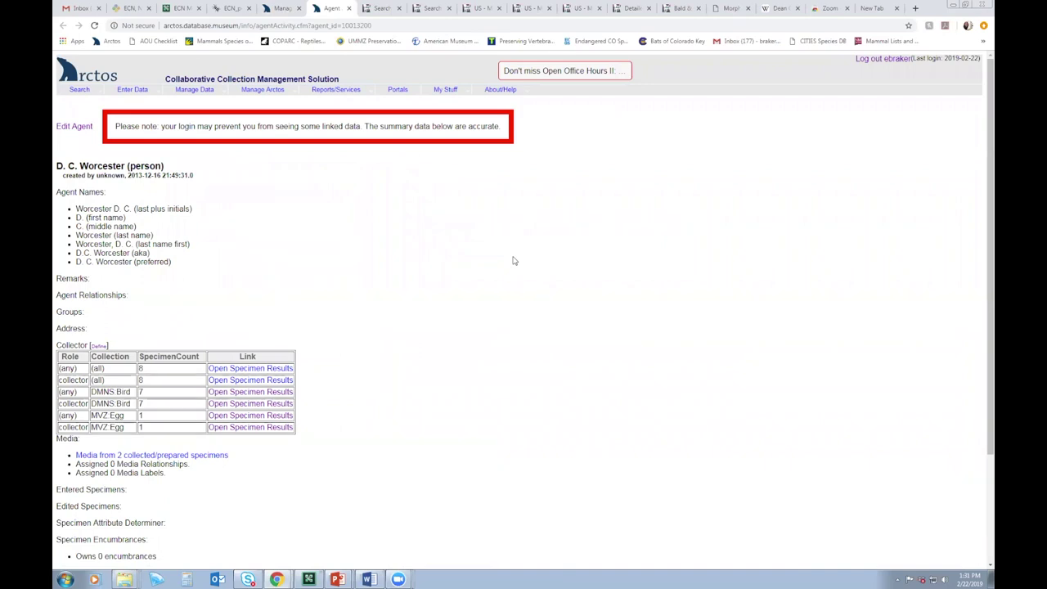
Step: Look over the agent's activity report and view its DMNS:Bird specimen results in a new tab
scroll(505, 273, down, 1)
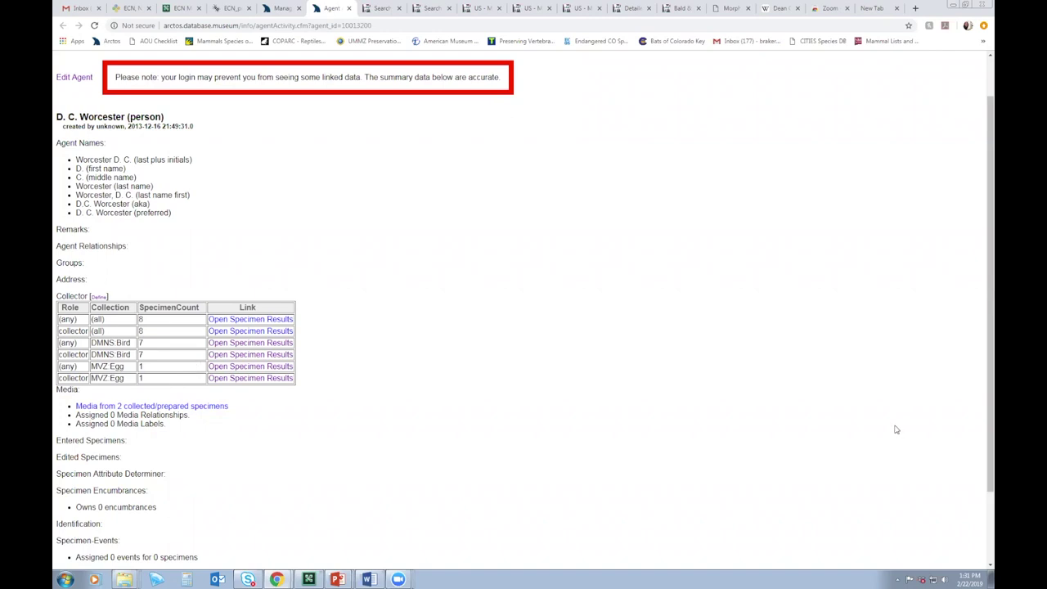
scroll(893, 417, up, 1)
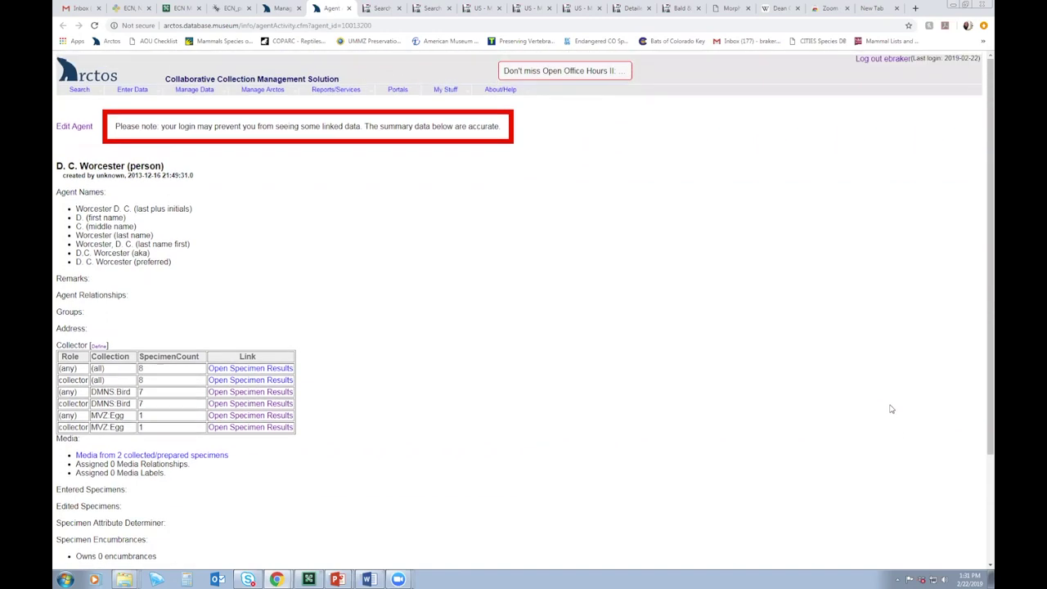
click(885, 60)
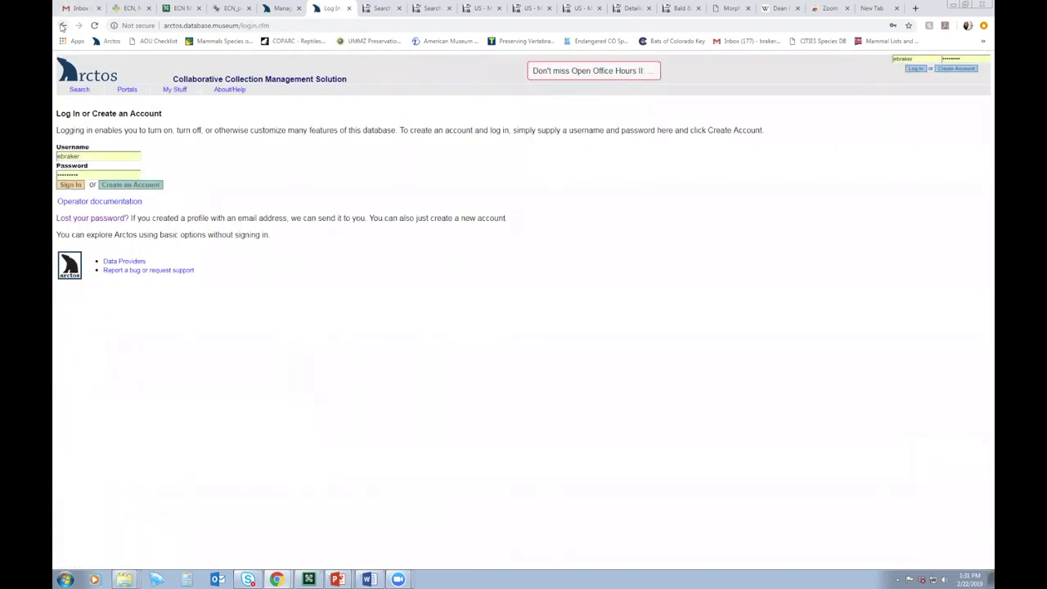
key(alt+Left)
right_click(250, 396)
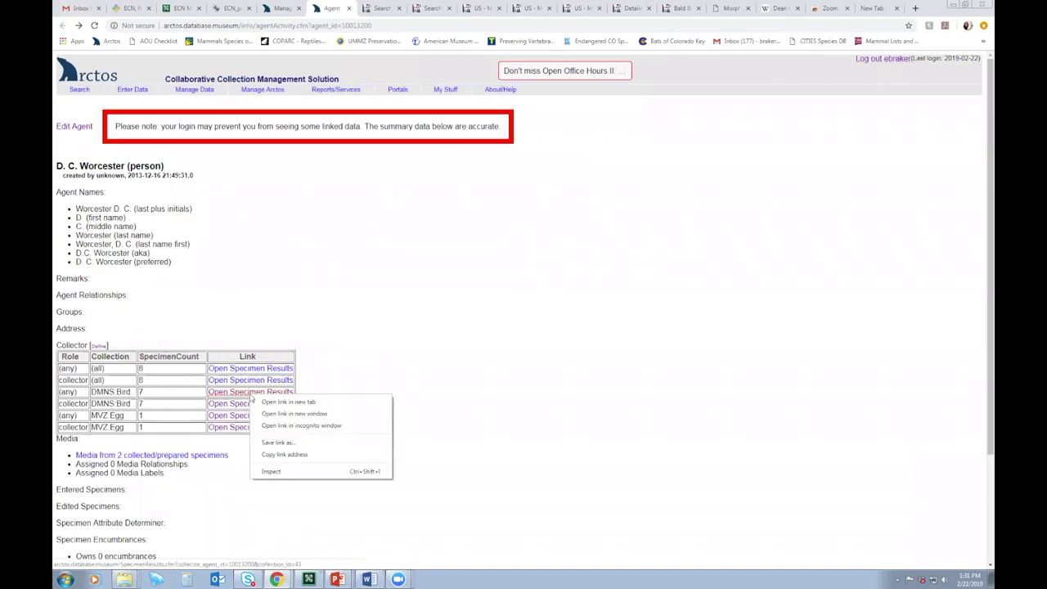
key(Escape)
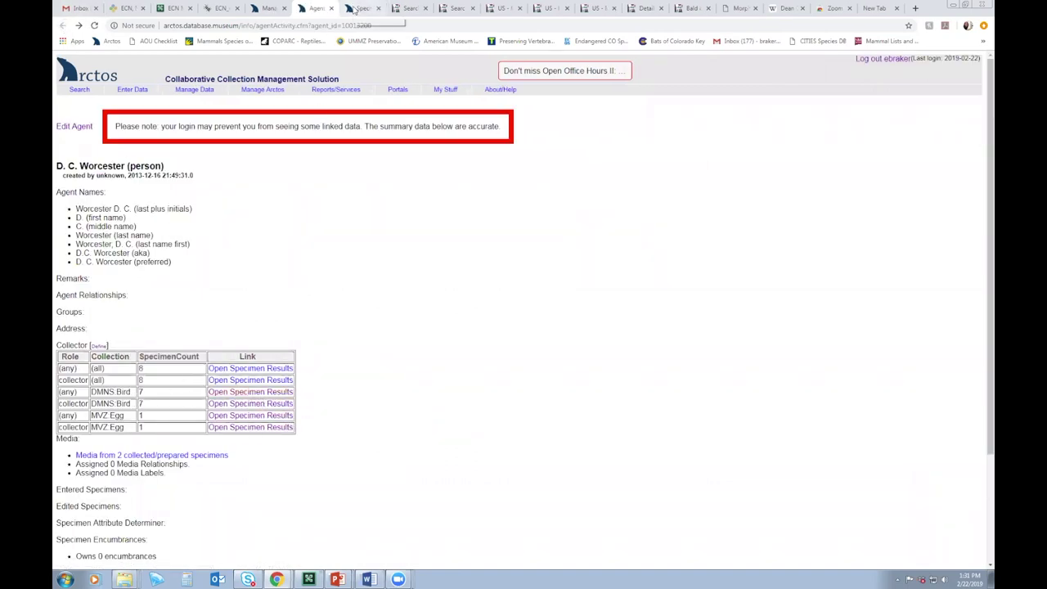
click(353, 8)
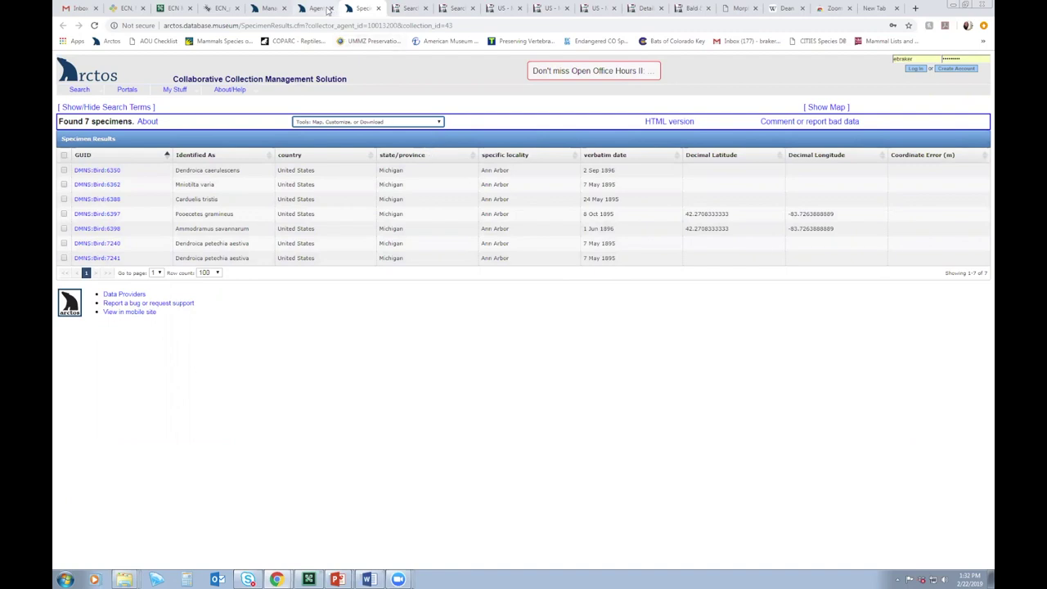
Step: Return to the agent's activity report and view its MVZ:Egg specimen results in a new tab
click(317, 9)
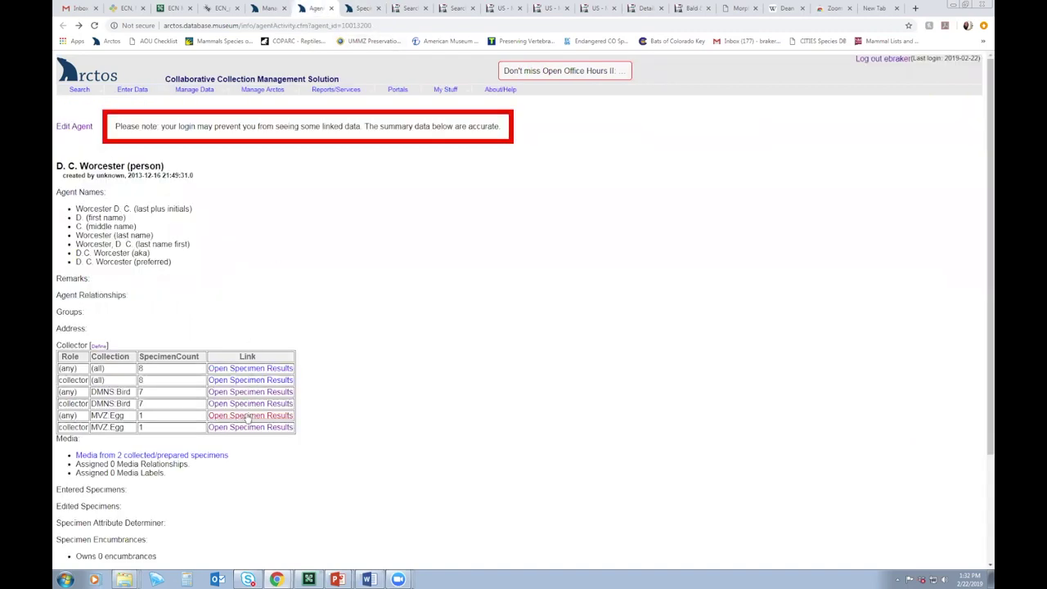
right_click(221, 416)
click(259, 421)
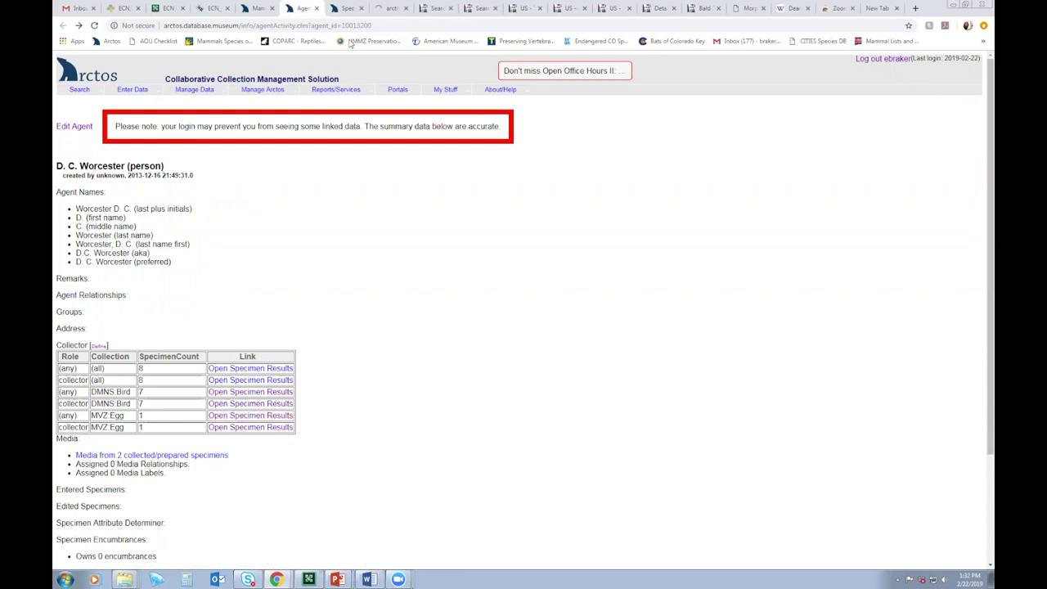
key(ctrl+Tab)
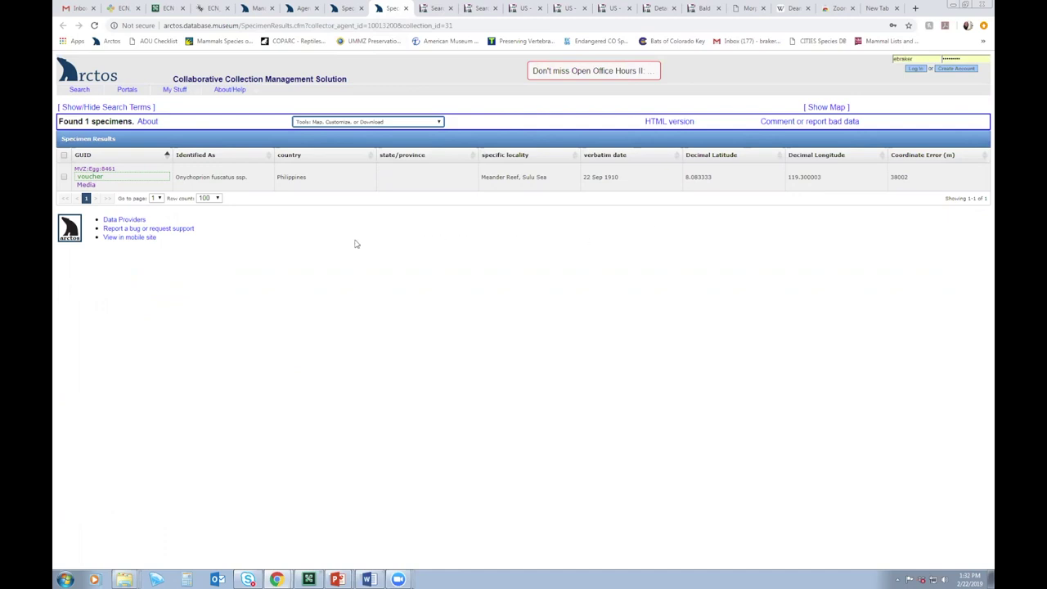
Step: Open the media of specimen MVZ:Egg:8461 in a new tab and examine its data slip scan and egg photograph
right_click(89, 188)
click(111, 193)
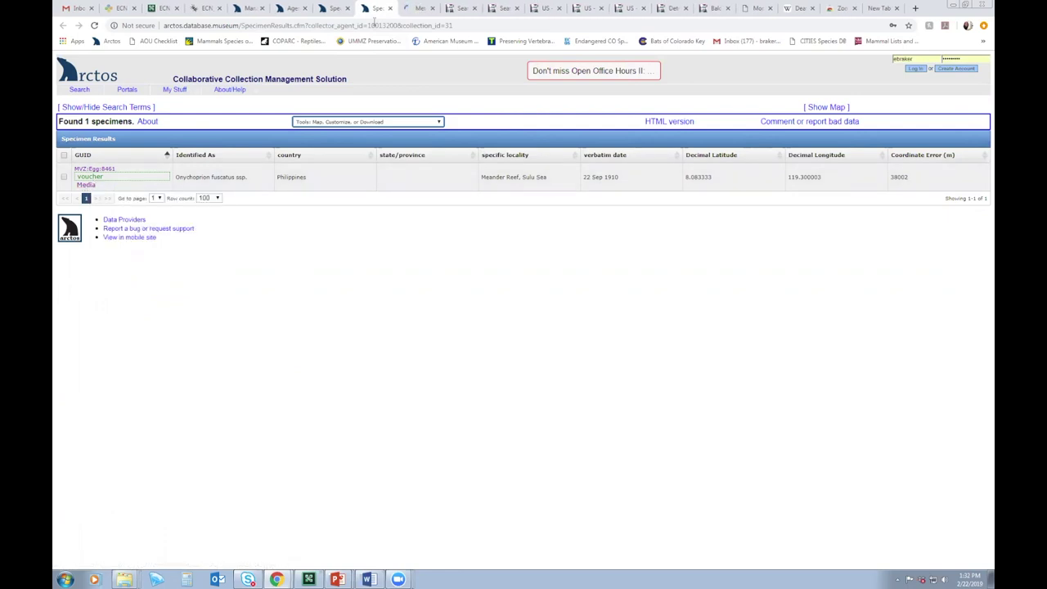
click(413, 8)
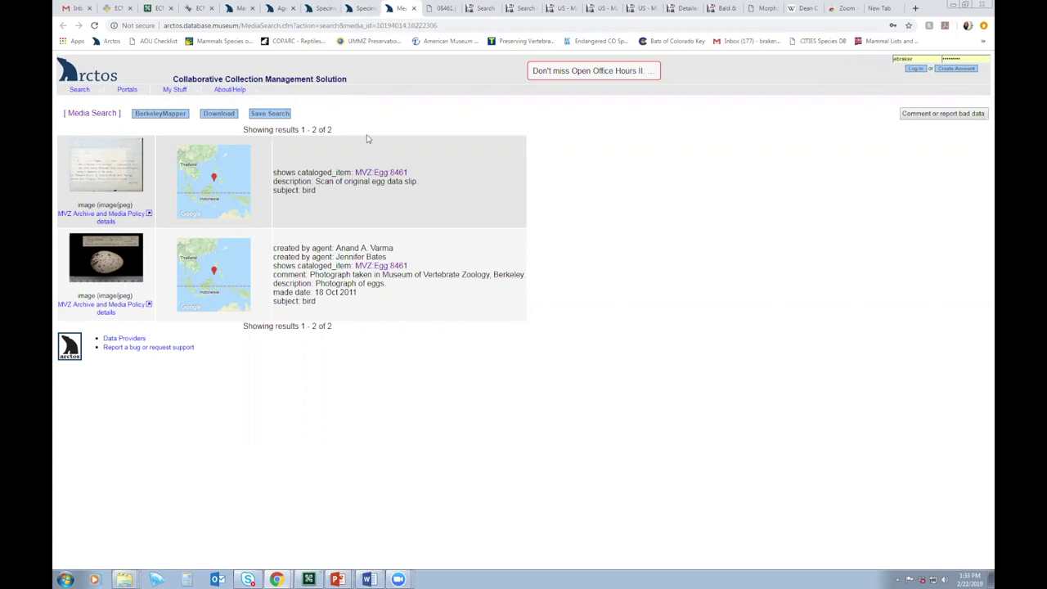
Step: Revisit the DMNS:Bird specimen results and return to the D. C. Worcester agent record for editing
click(322, 10)
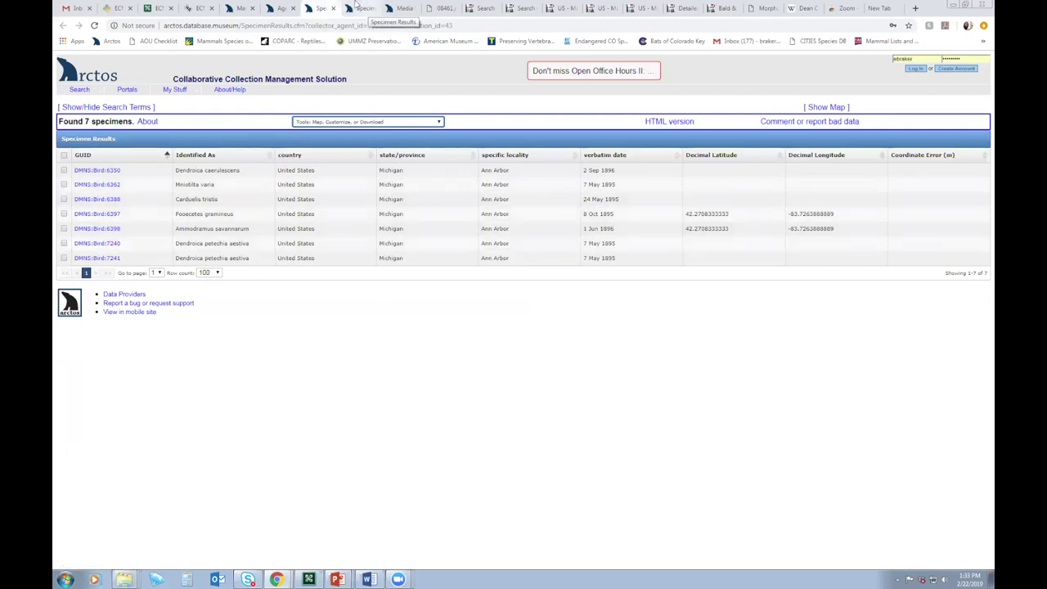
click(241, 8)
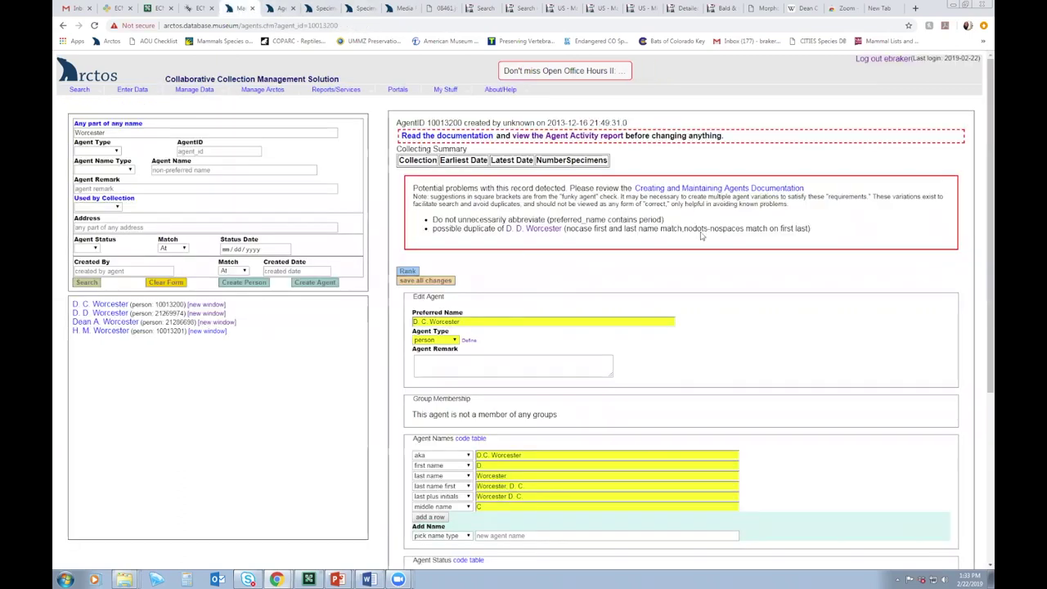
click(870, 59)
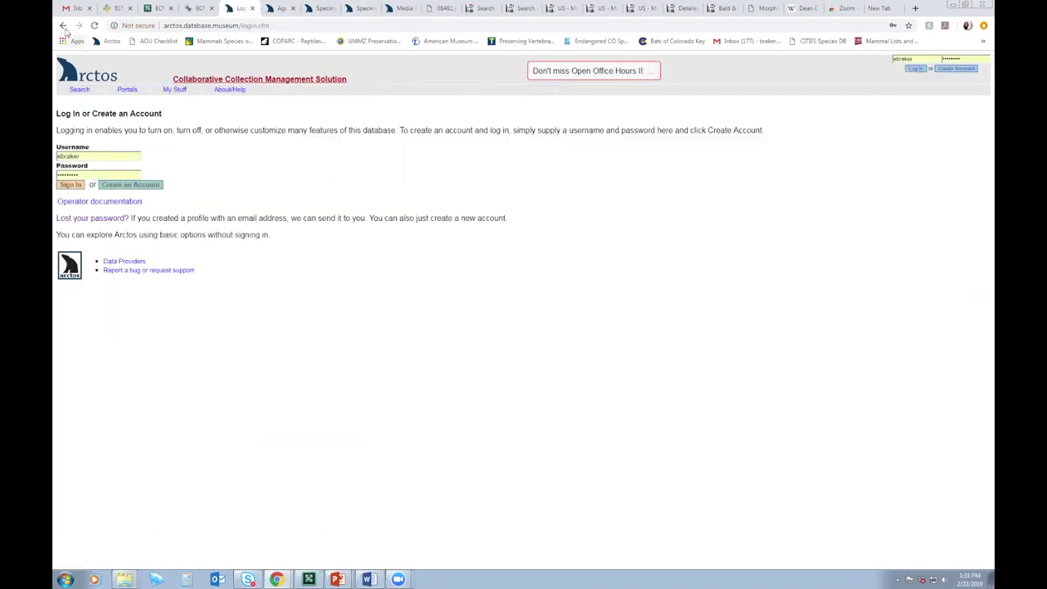
click(79, 187)
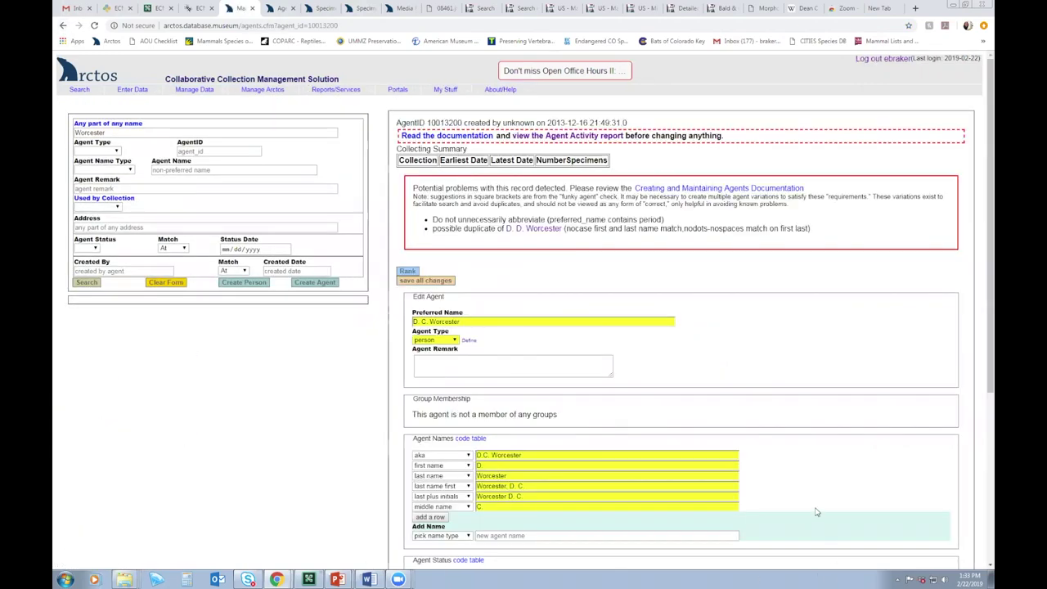
Step: Enter an agent remark covering University of Michigan 1884-1889, UMMZ 1893-1899, Steere Expedition 1887-1888, Philippine Commissioner 1899 and Secretary of the Interior 1901-1913
scroll(869, 349, down, 2)
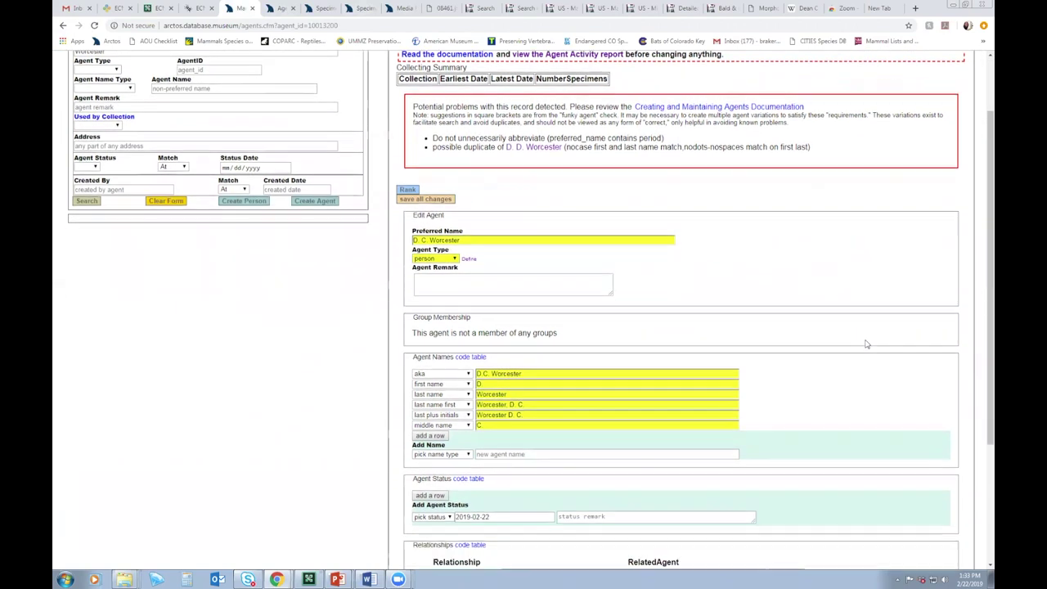
click(510, 266)
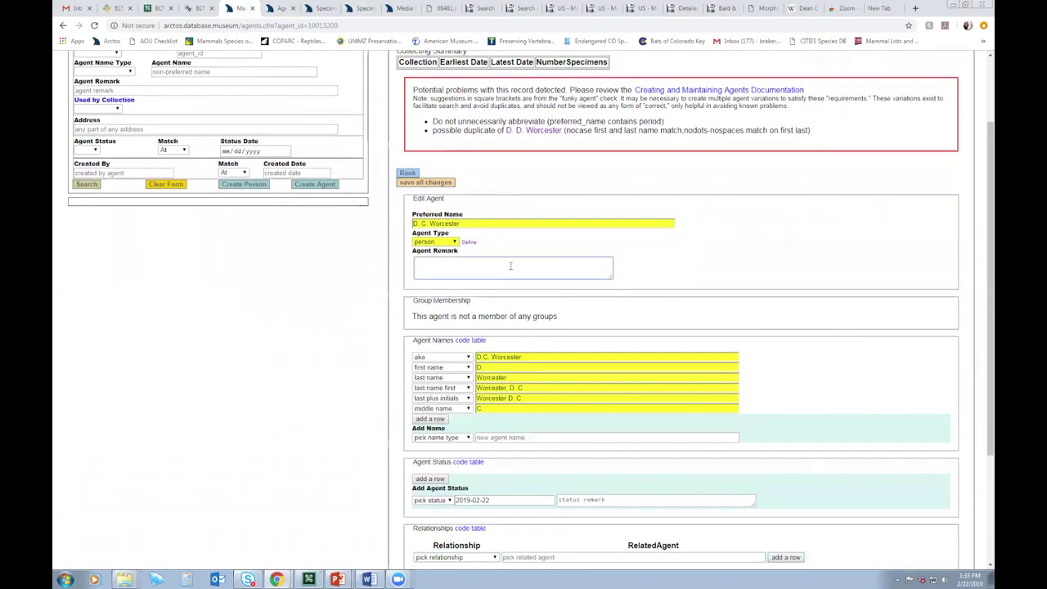
text(J.B. Steere Scientific Expedition to the Philippine Islands; 1899 U.S. Philippine Commissioner; 1901-1913 Secretary of the Interior (Philippines))
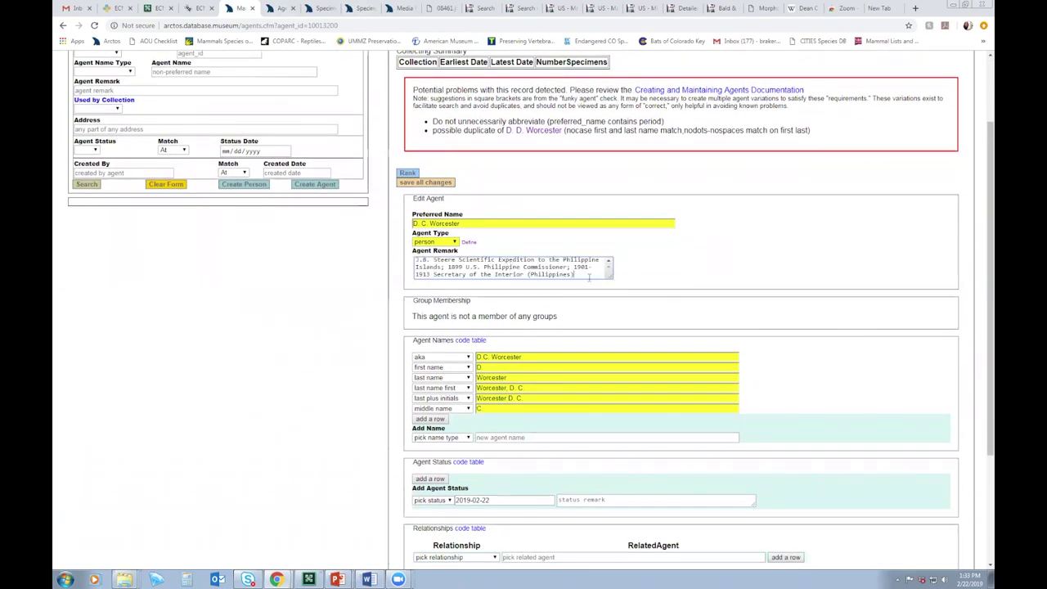
drag(610, 276, 692, 400)
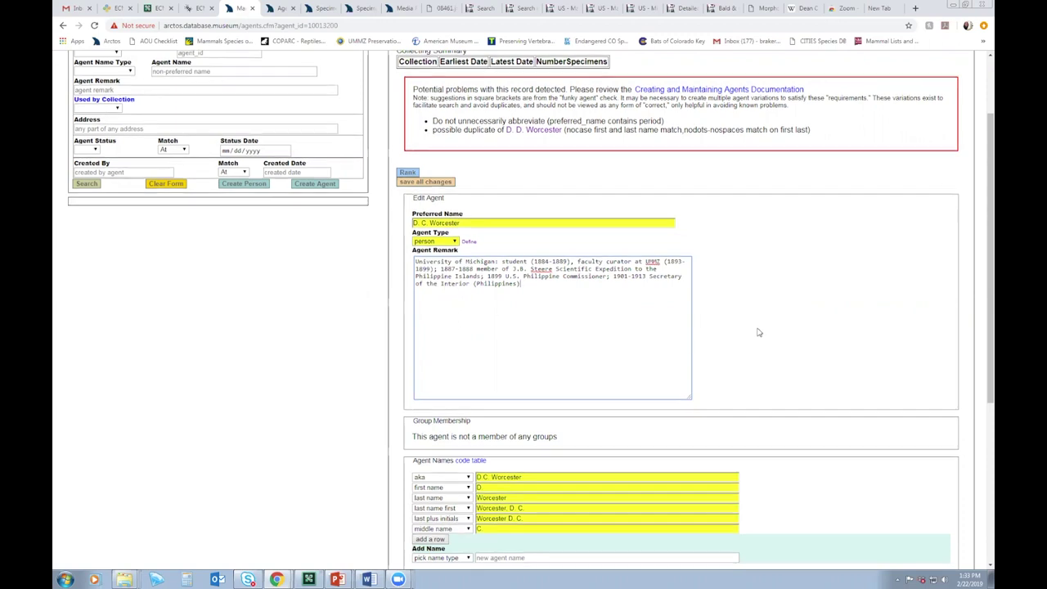
scroll(757, 331, down, 2)
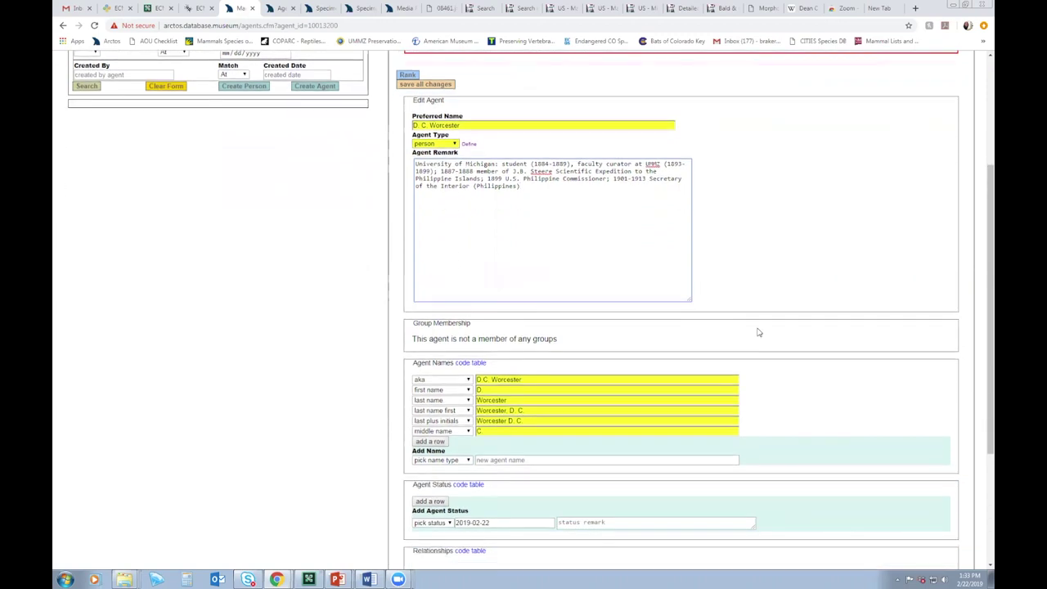
click(487, 391)
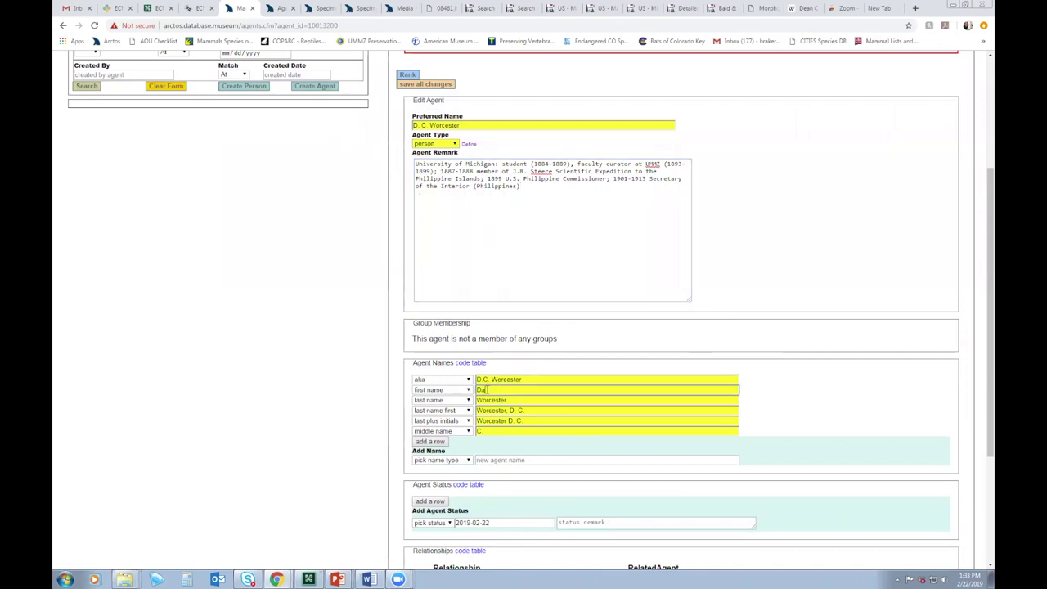
key(BackSpace)
text(ean)
click(487, 430)
text(onant)
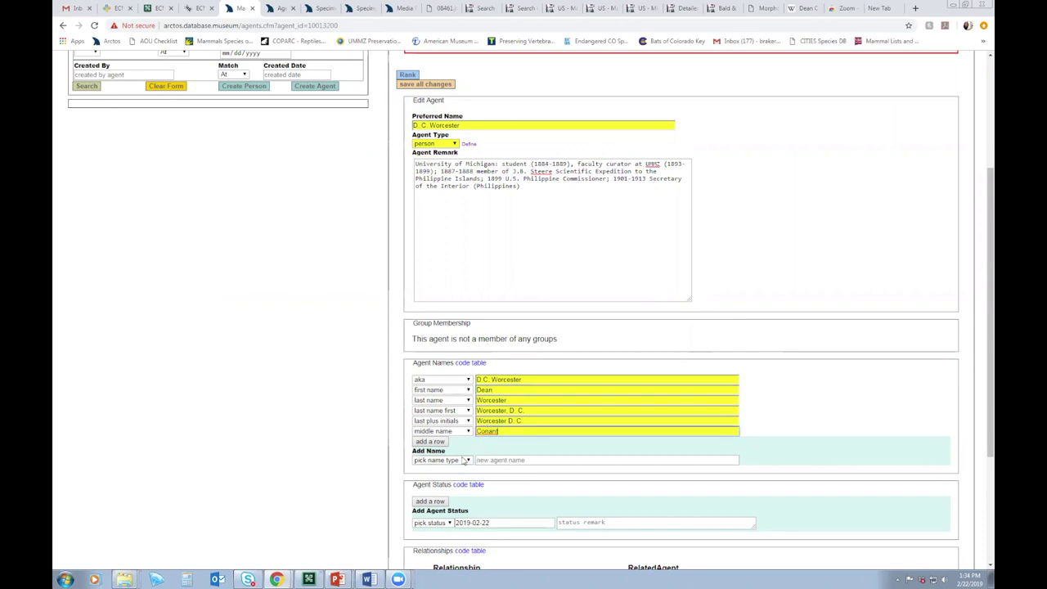
Step: Add a job title name entry reading "Curator, UMMZ" to the agent
click(463, 460)
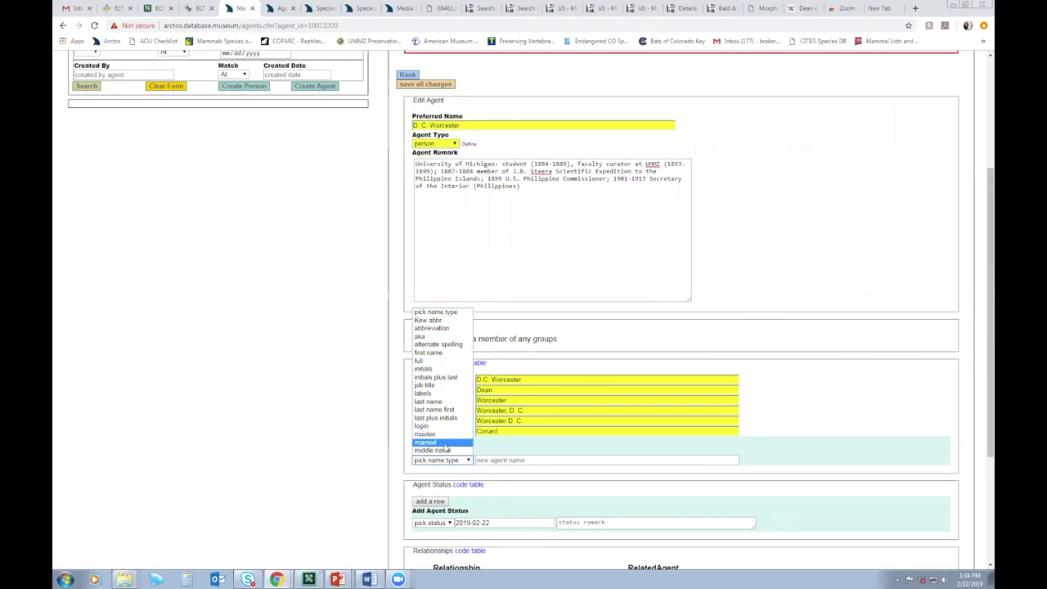
click(442, 385)
click(492, 461)
text(Cu)
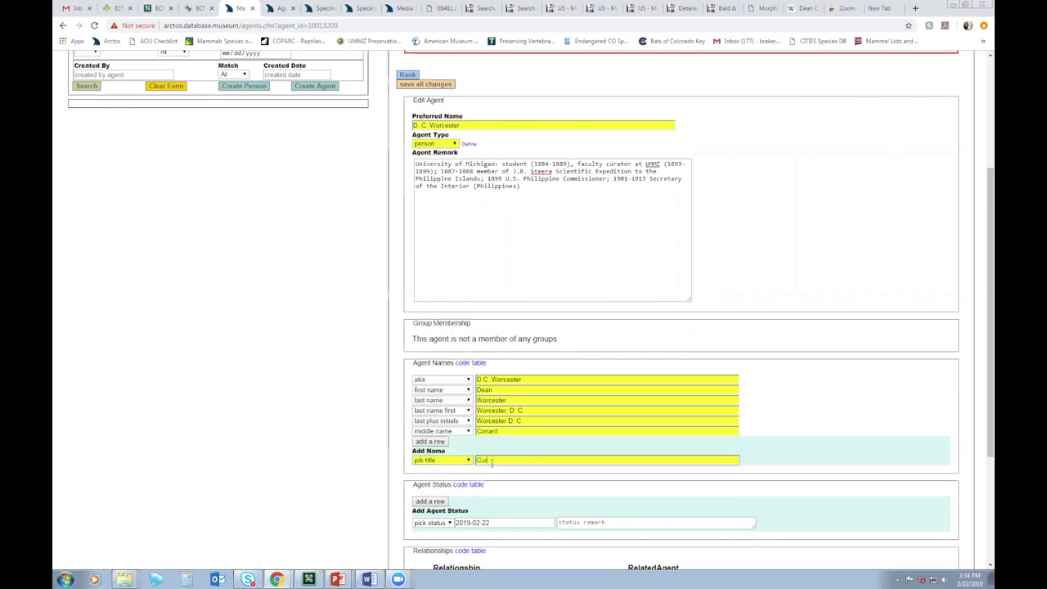
text(rator, UMMZ)
Step: Add a born status to the agent and enter the date of birth
scroll(819, 490, down, 3)
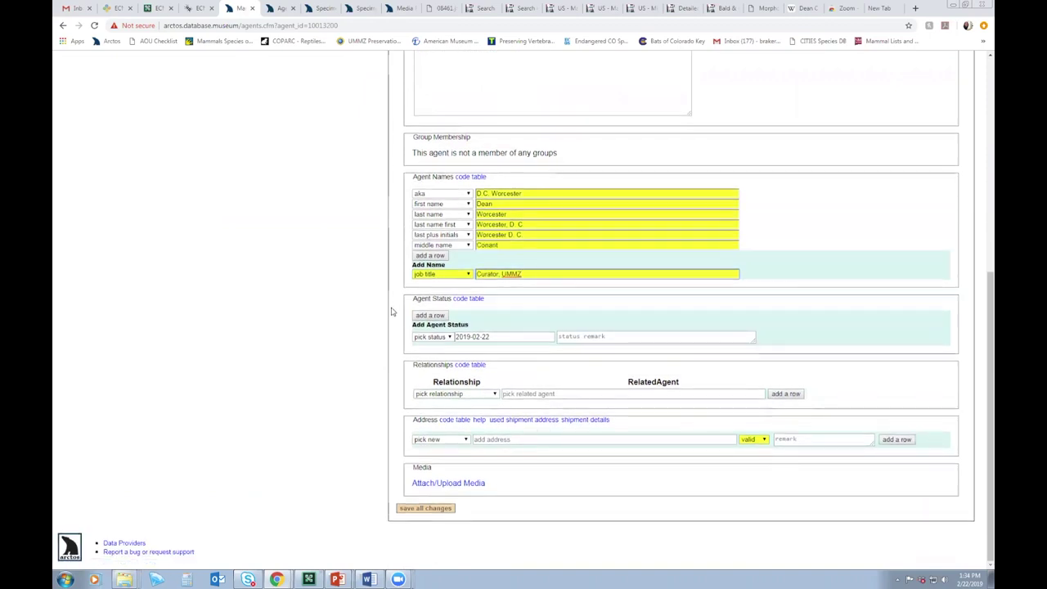
click(424, 337)
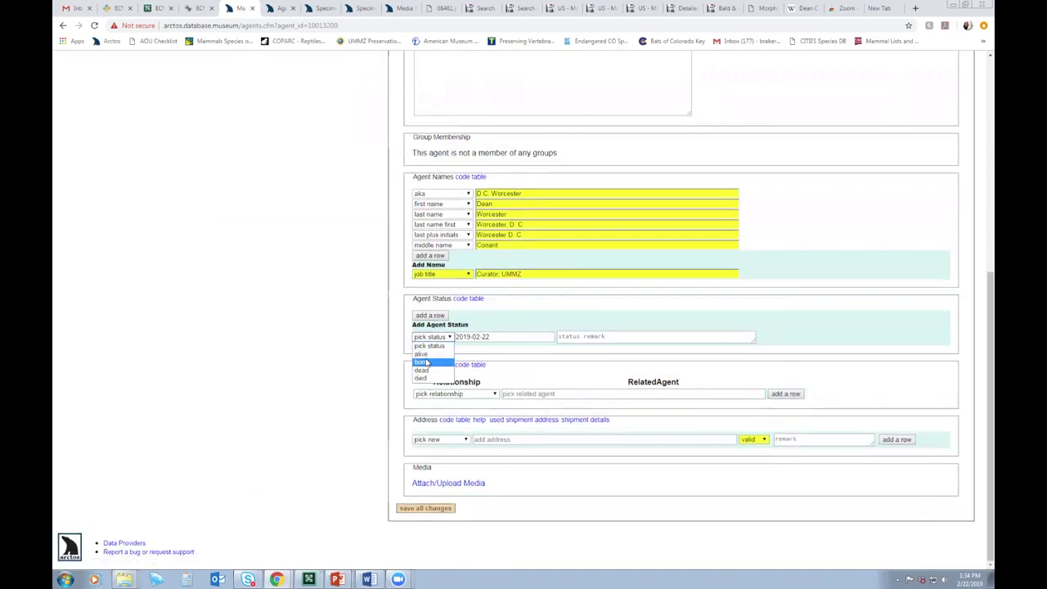
click(424, 363)
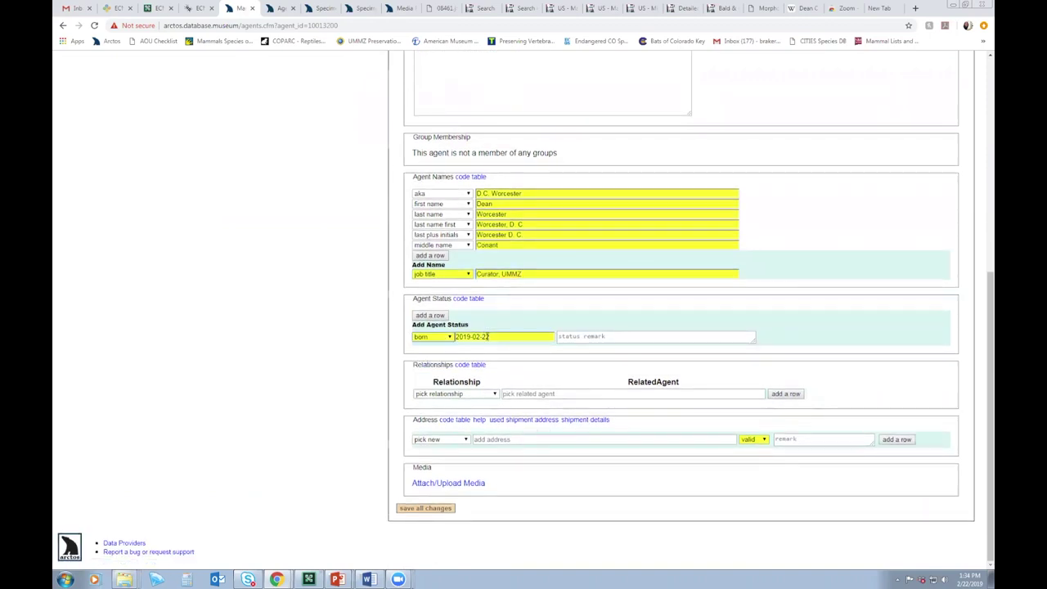
key(Tab)
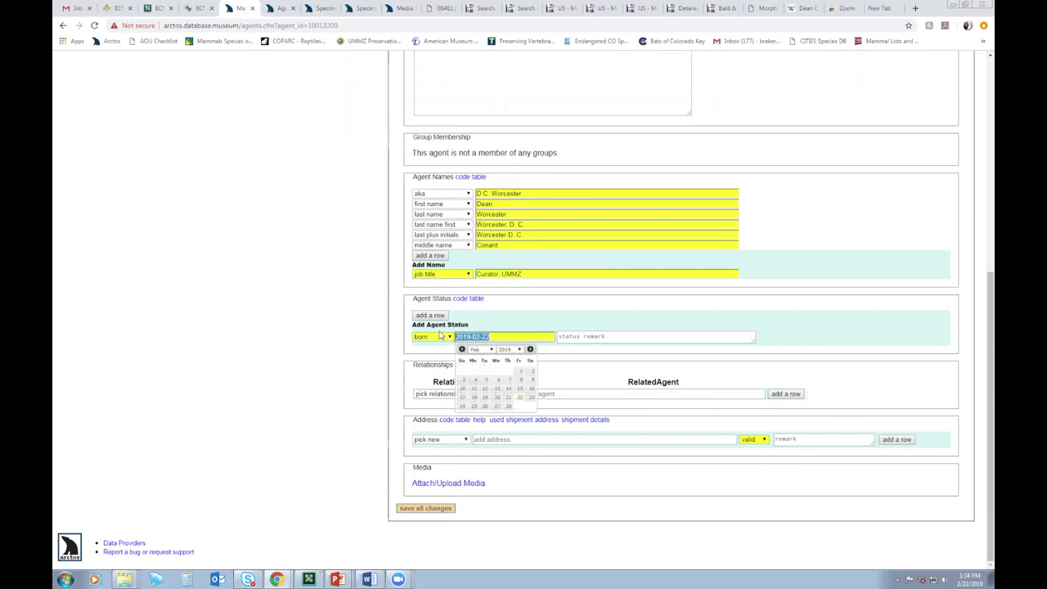
text(1866-10-01)
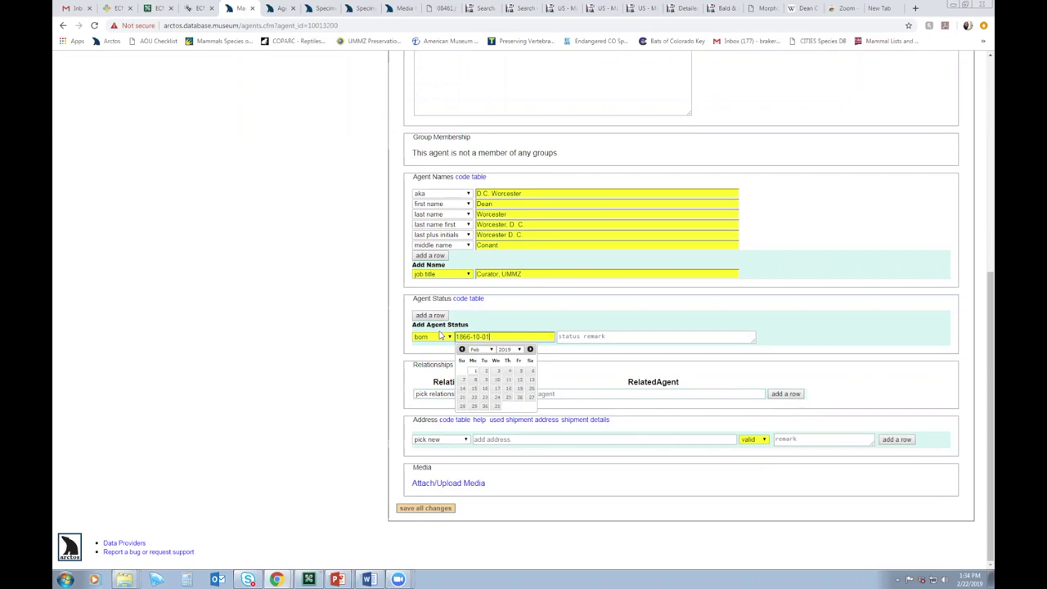
Step: Add a second agent status row set to dead with the date 1924-05-02
click(425, 316)
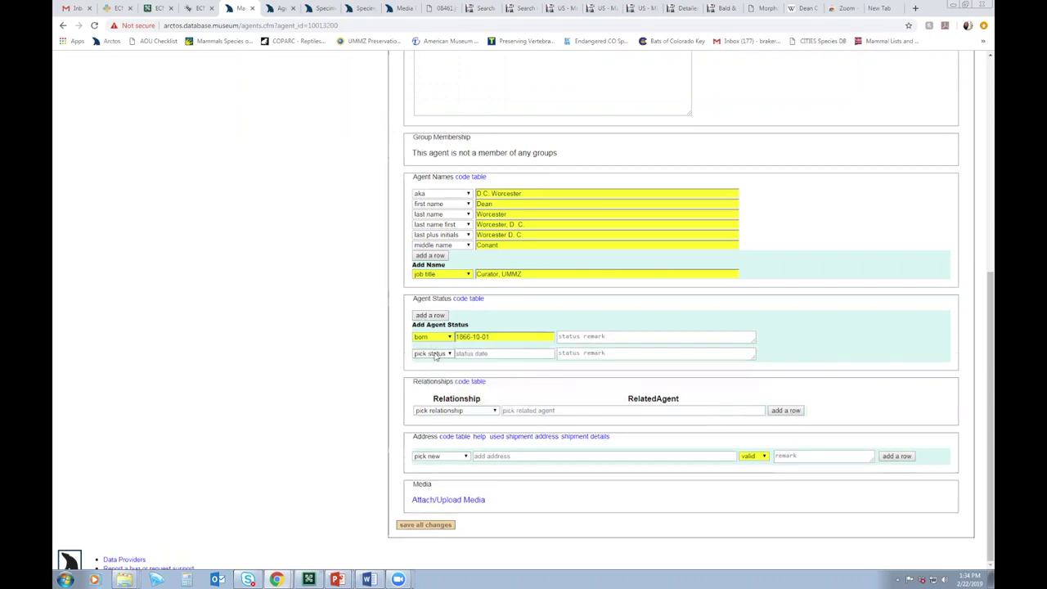
click(436, 355)
click(434, 387)
click(468, 354)
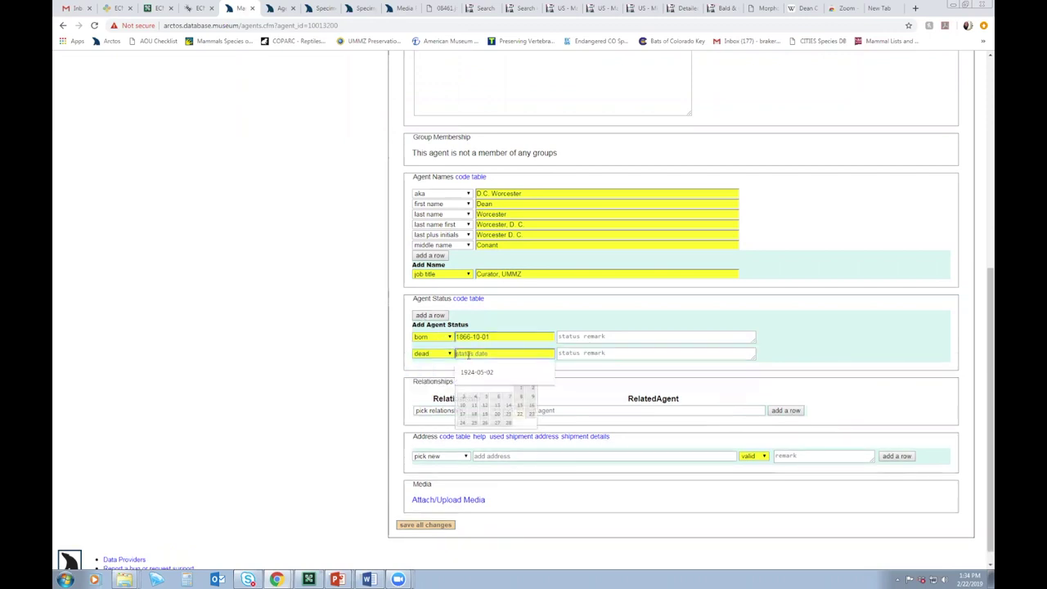
text(1924-05-02)
click(558, 316)
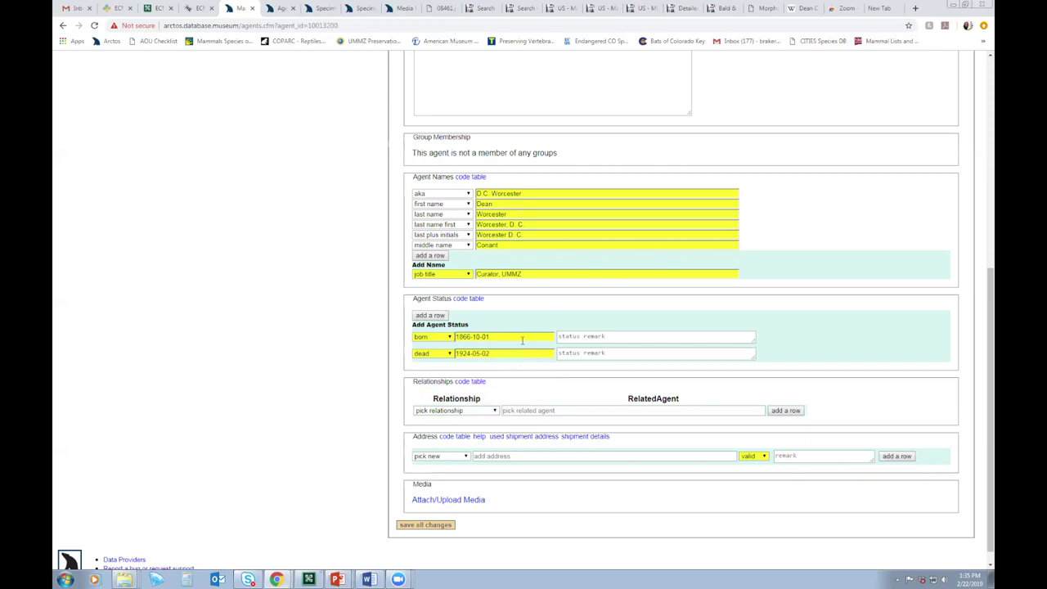
Step: Add an "employee of" relationship linking the agent to University of Michigan, picked from the matching agents
scroll(569, 323, down, 1)
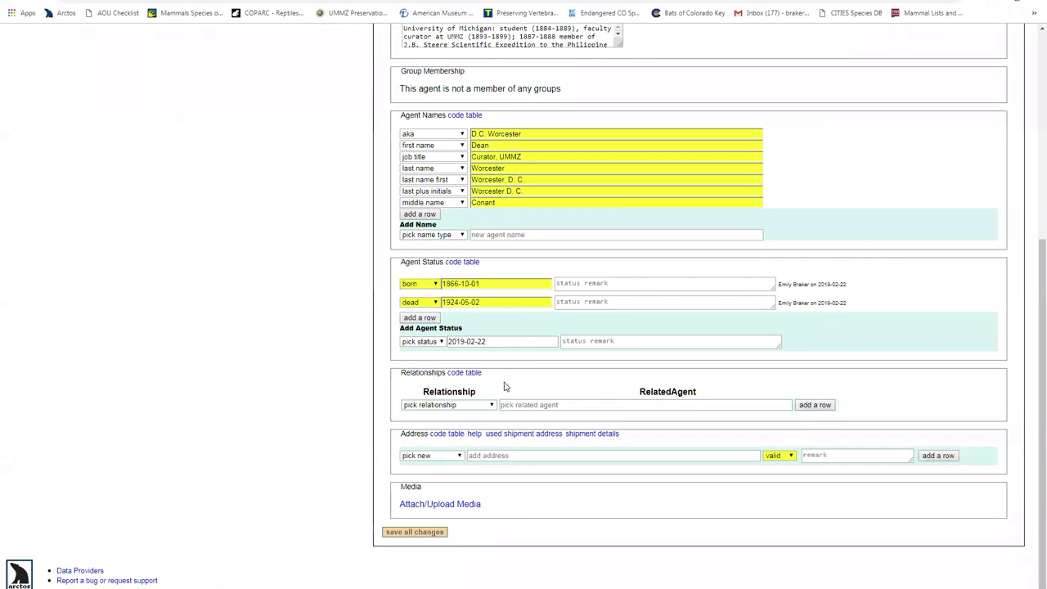
click(480, 405)
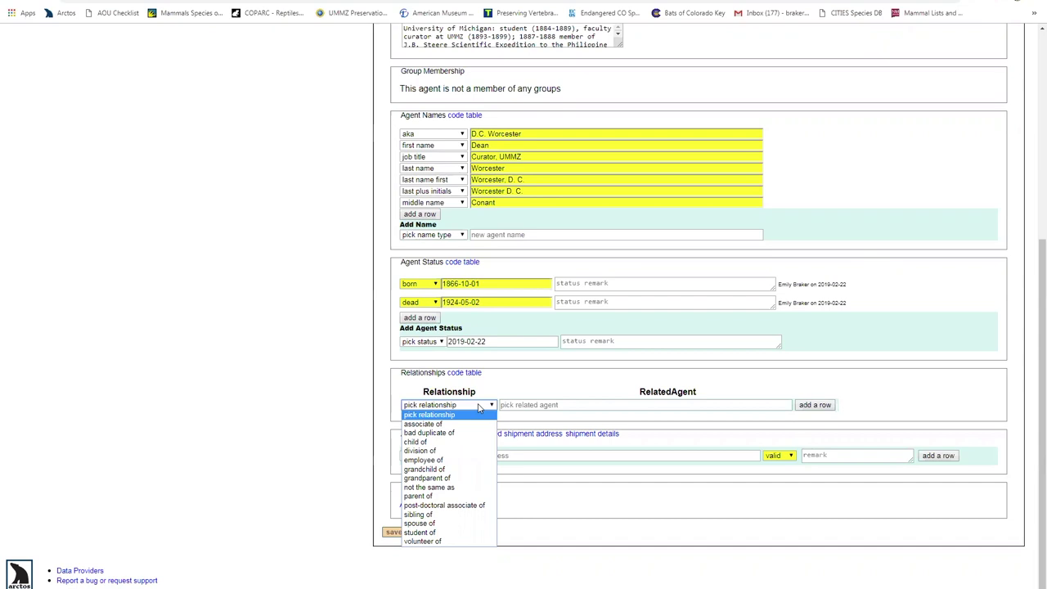
click(434, 460)
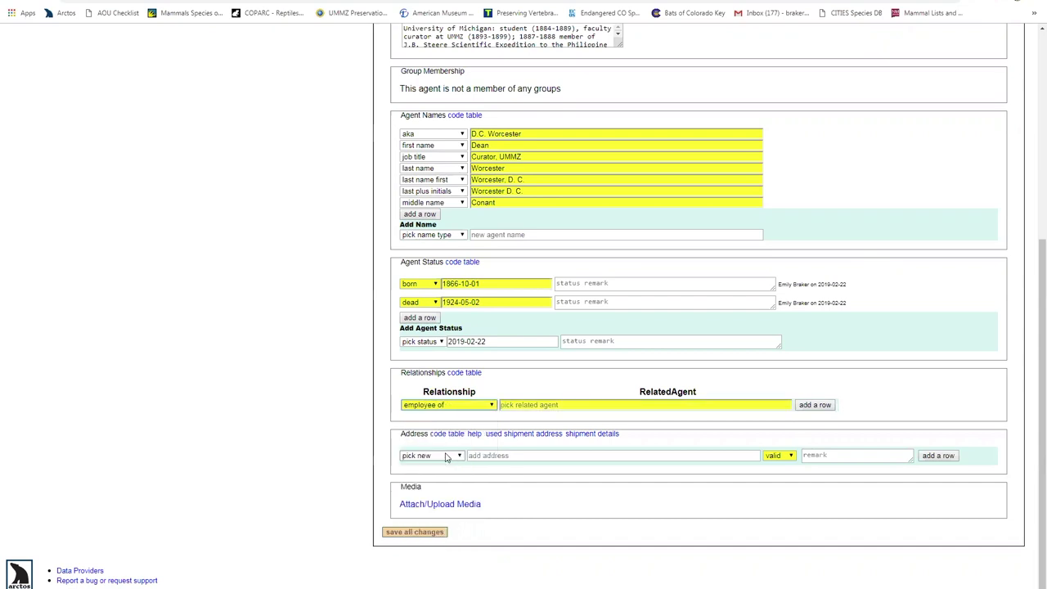
click(514, 405)
text(Universi)
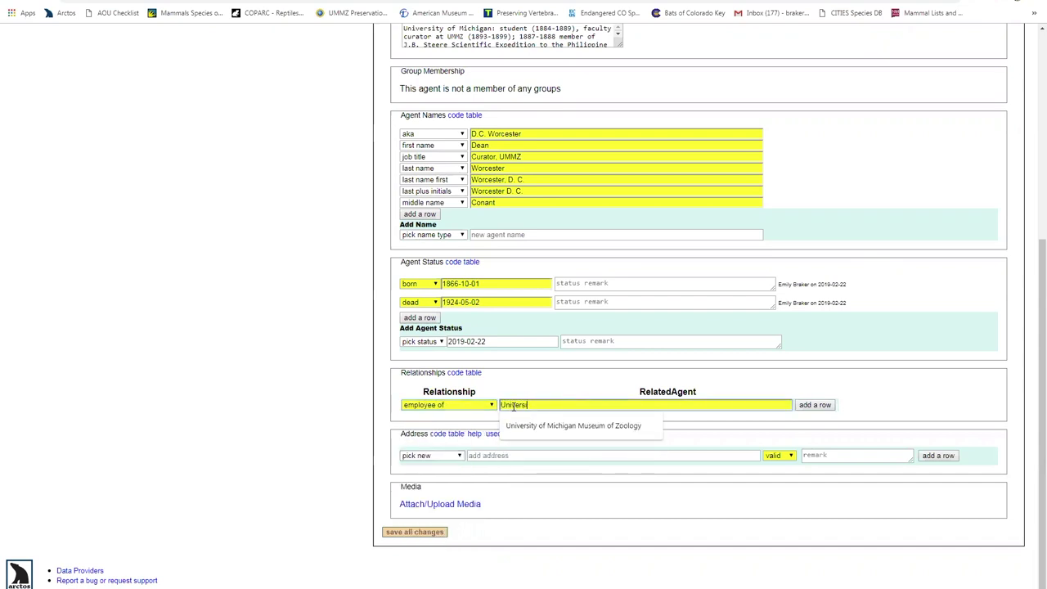
text(ty of Michigan)
key(Tab)
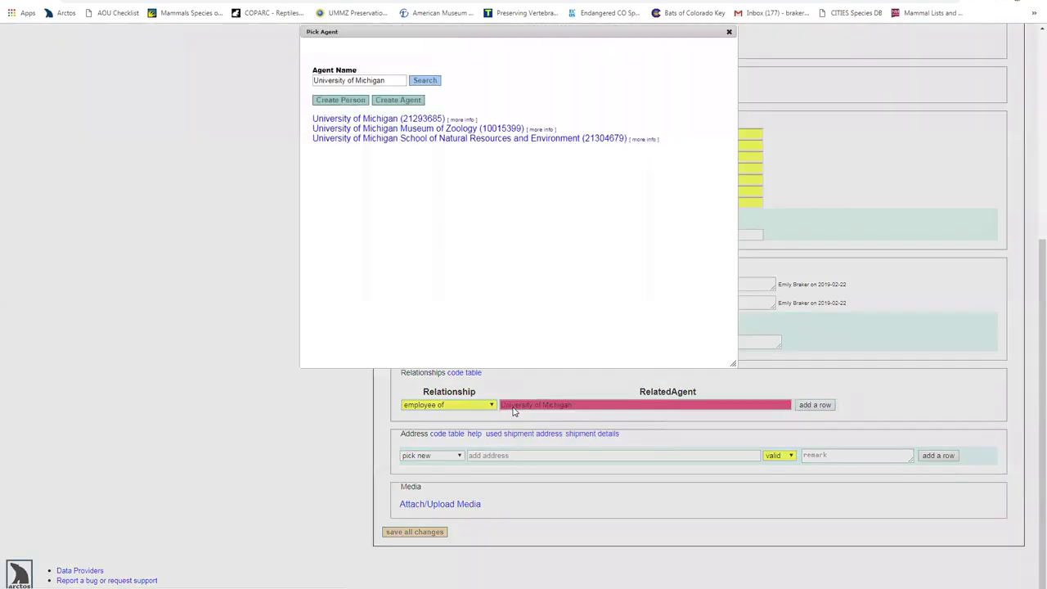
click(367, 120)
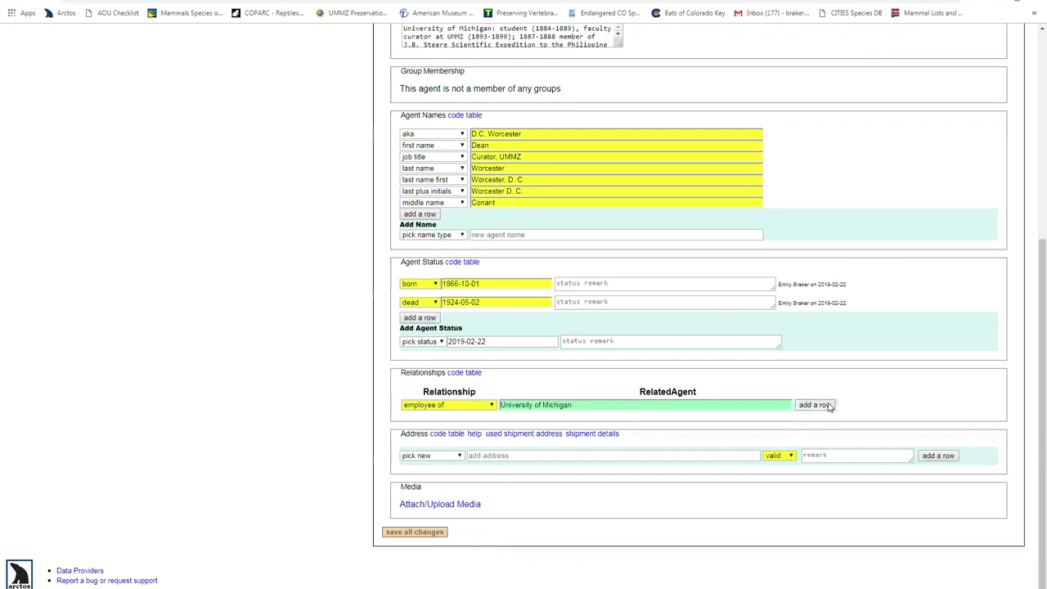
Step: Try "bad duplicate of" as the relationship type for the University of Michigan row, and restore "employee of"
click(483, 404)
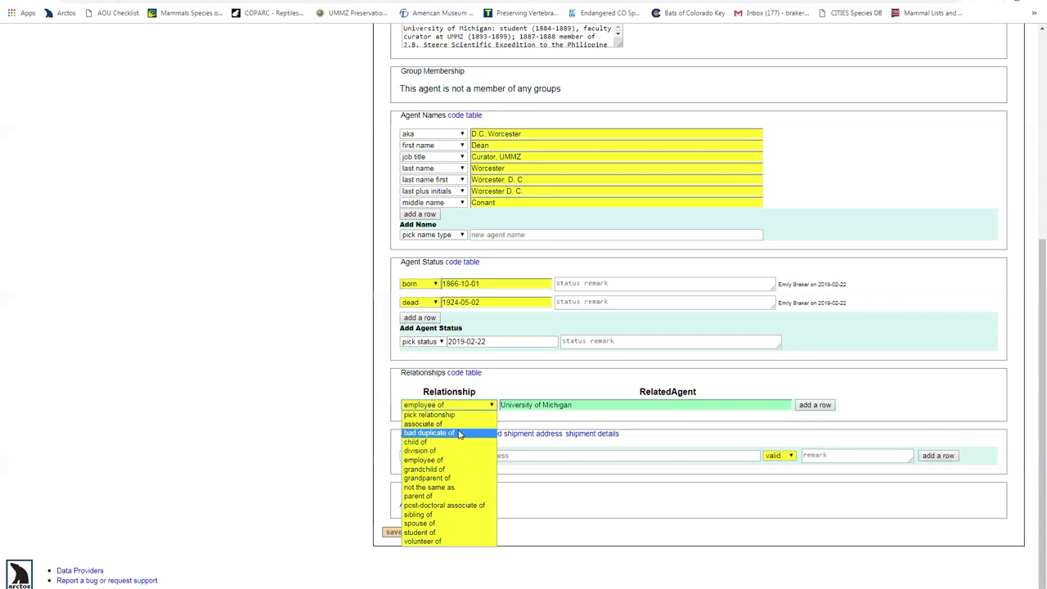
click(460, 435)
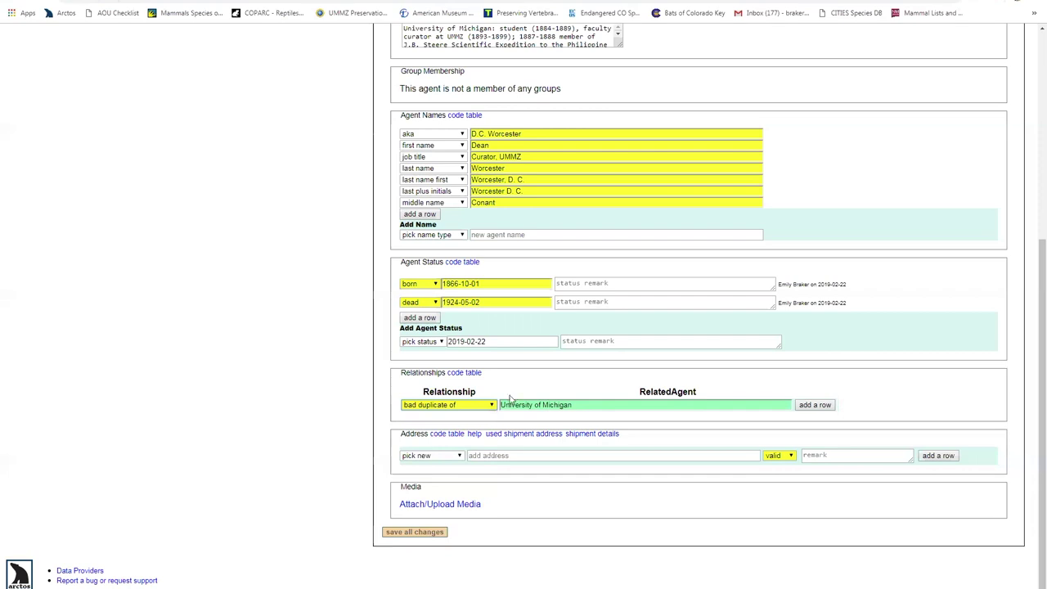
click(483, 406)
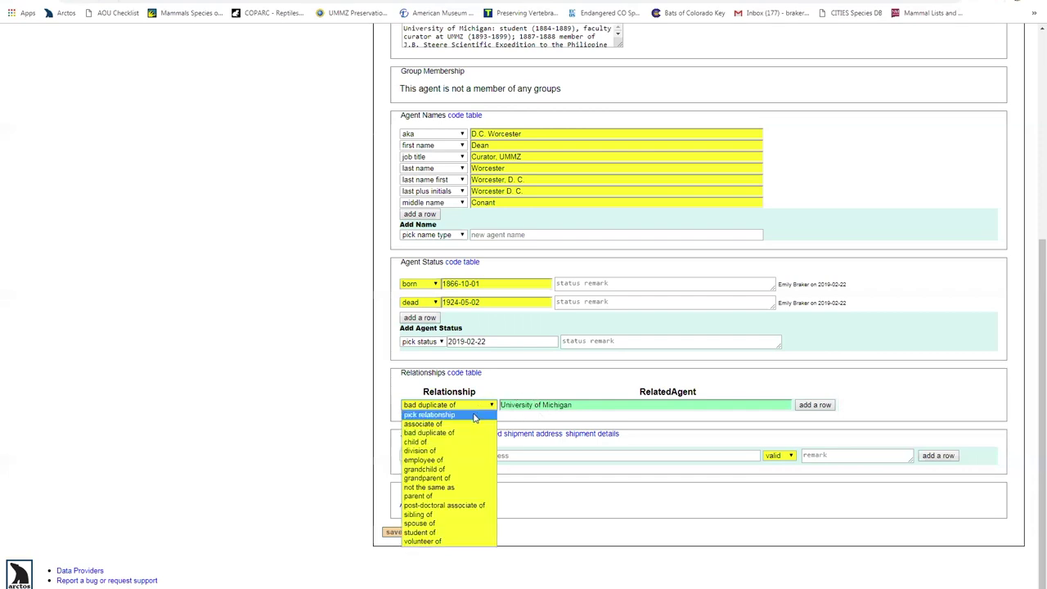
click(443, 462)
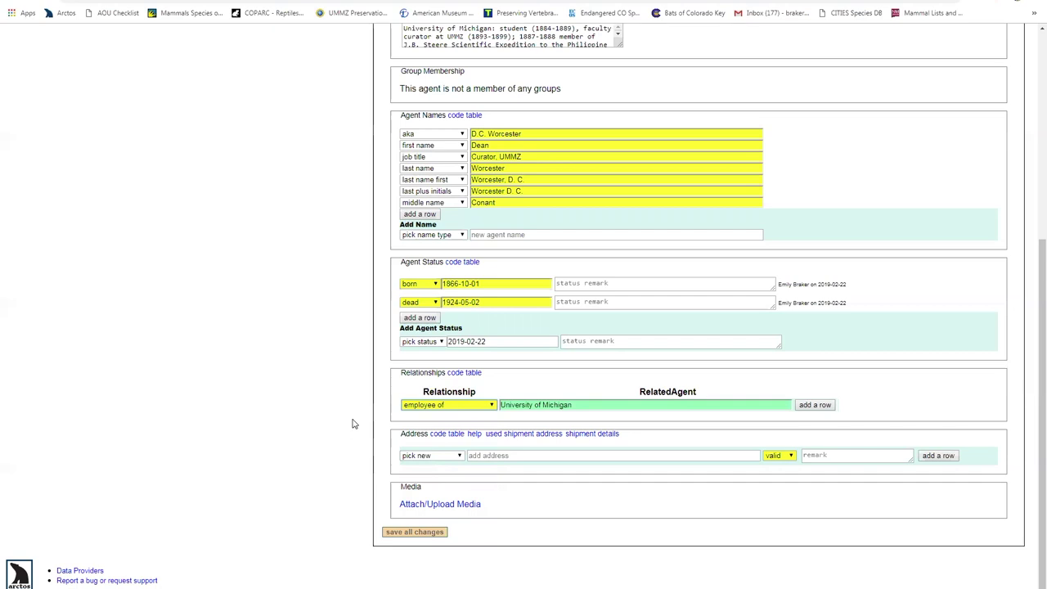
Step: Look over the available address types without choosing one, and save all changes to the agent record
click(457, 456)
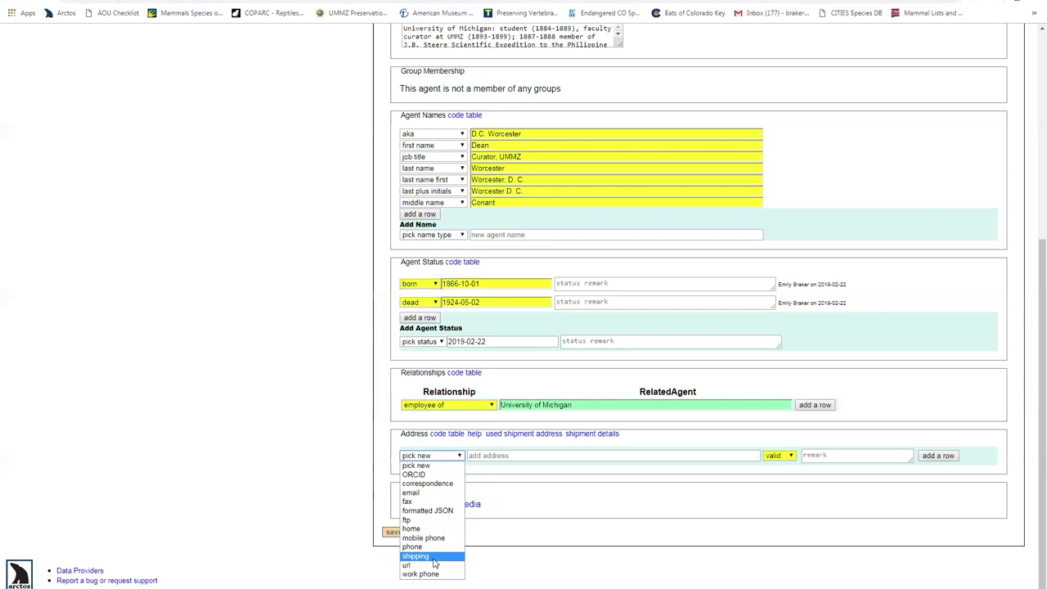
click(533, 576)
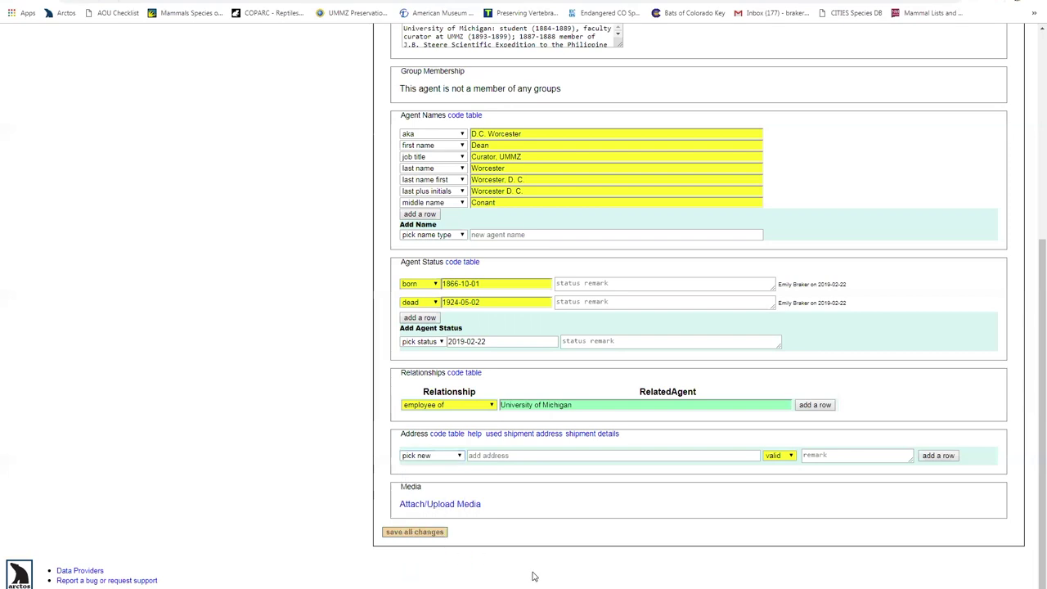
click(442, 532)
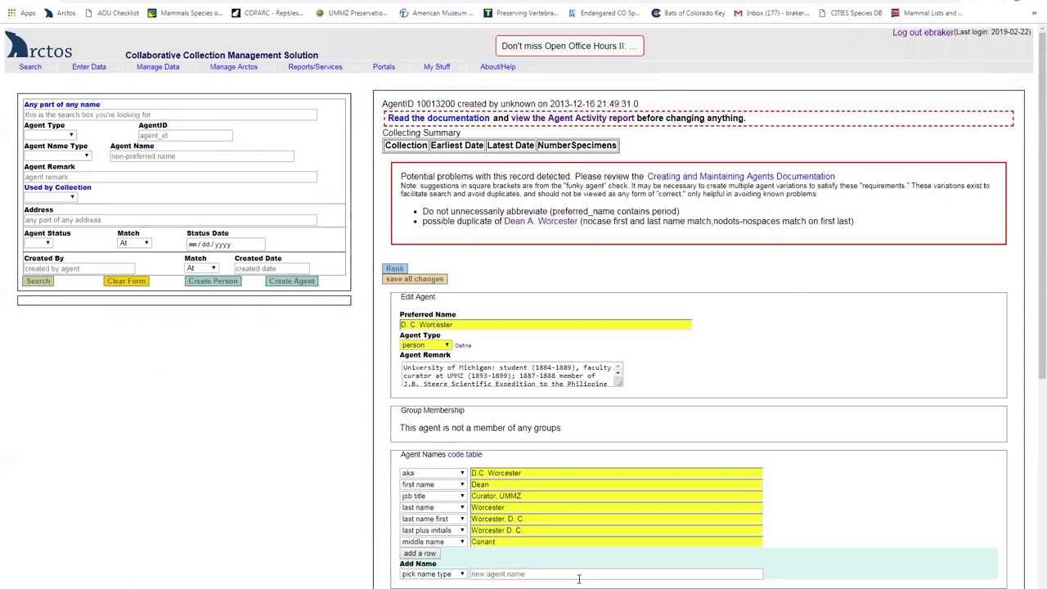
Step: Open the related University of Michigan agent record from the saved relationship and examine its relationships
scroll(797, 446, down, 5)
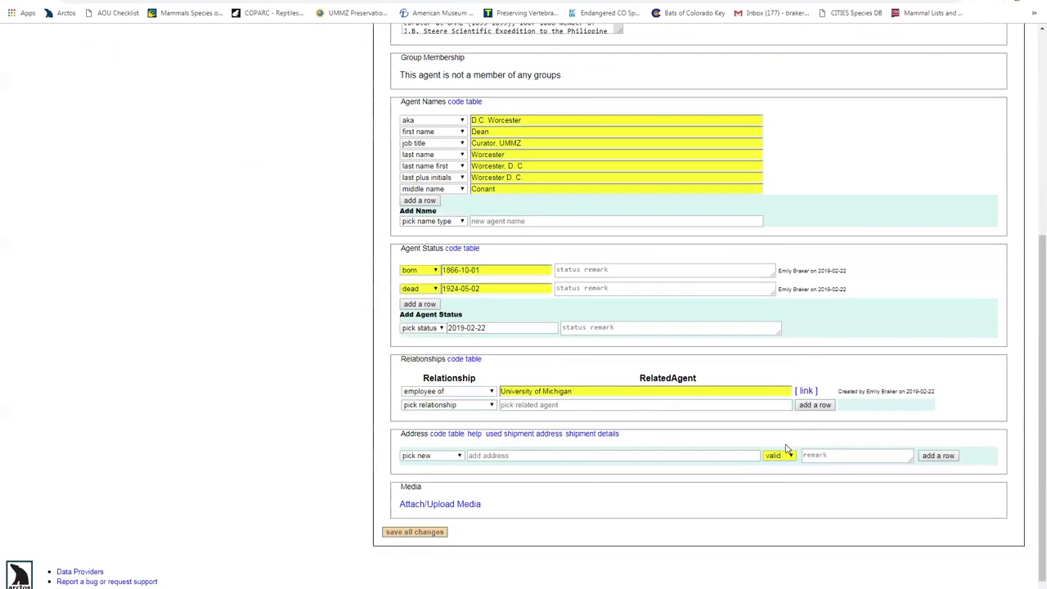
click(806, 392)
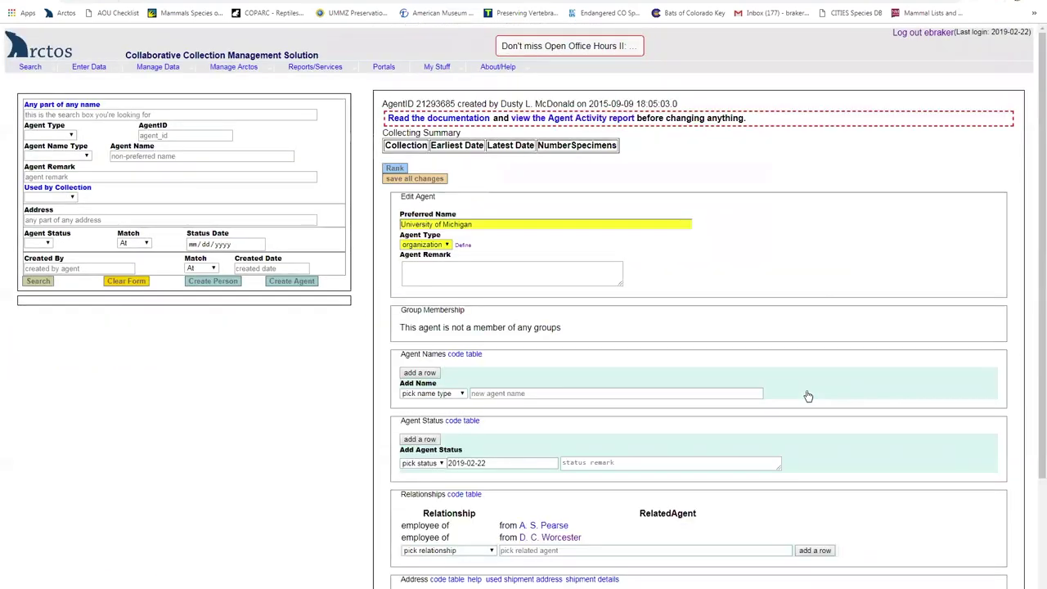
scroll(548, 339, down, 2)
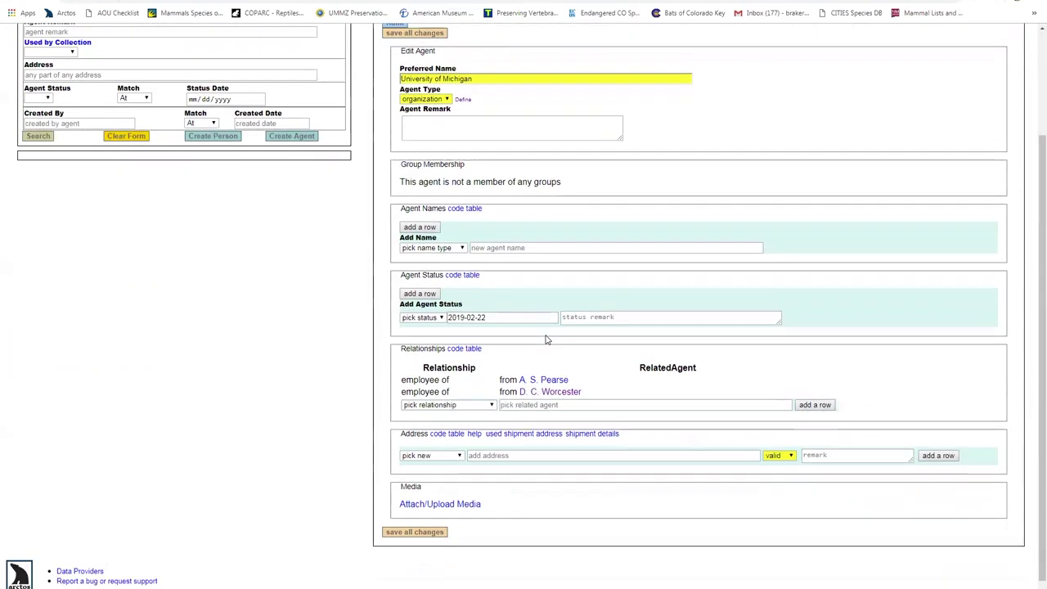